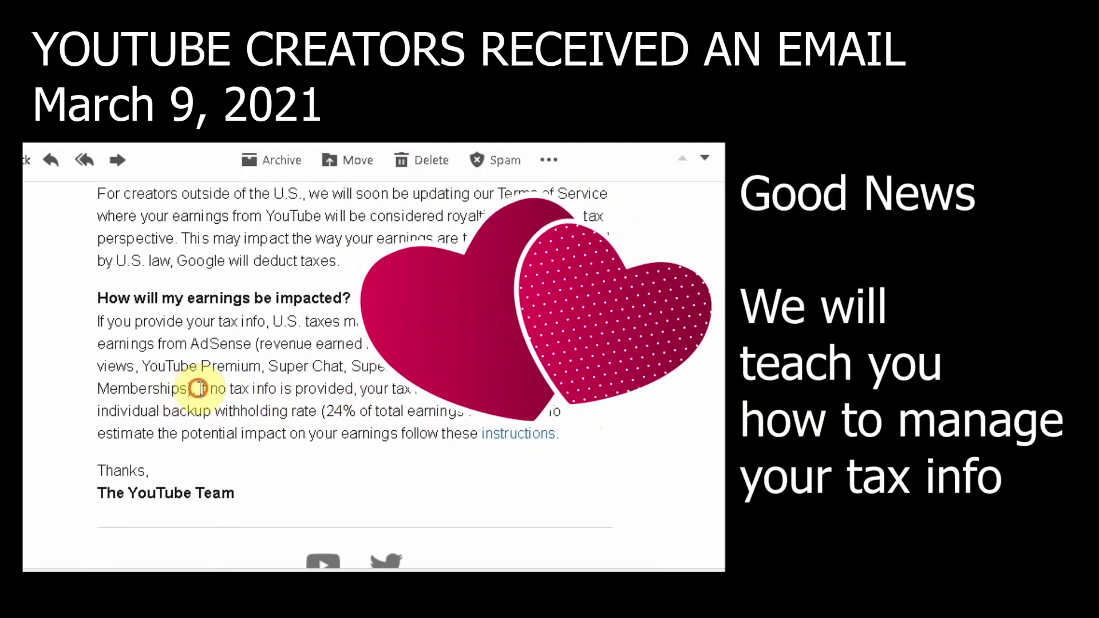
# - Highlight the email sentence warning that tax is withheld when no tax info is provided
pyautogui.moveTo(199, 390); pyautogui.dragTo(582, 411)
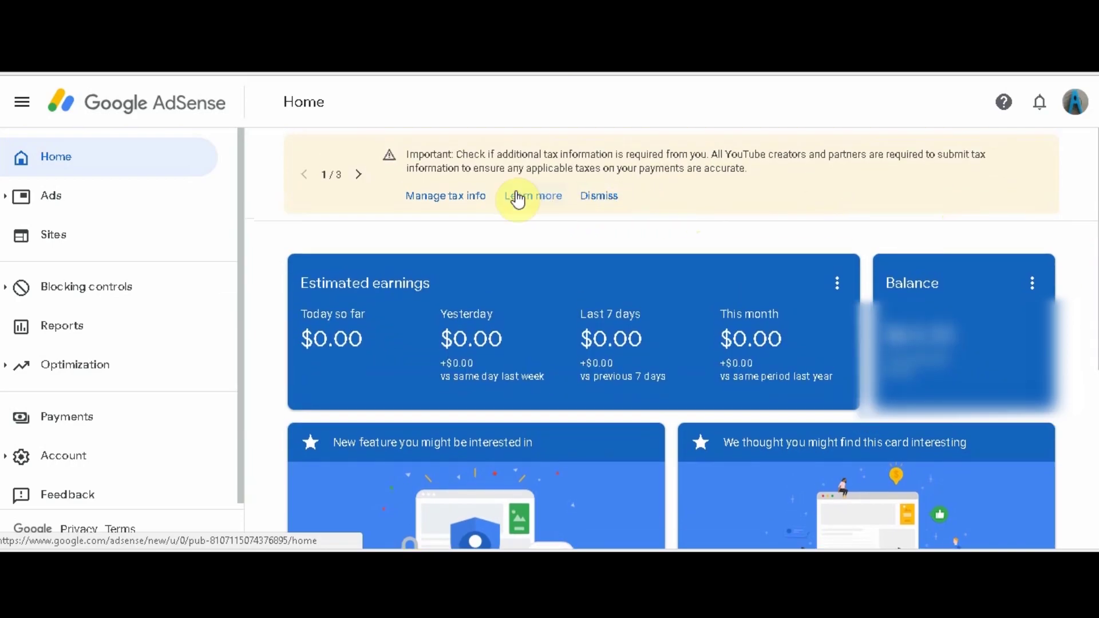
# - From the tax banner, start adding US tax info and re-verify with the account password
pyautogui.click(451, 196)
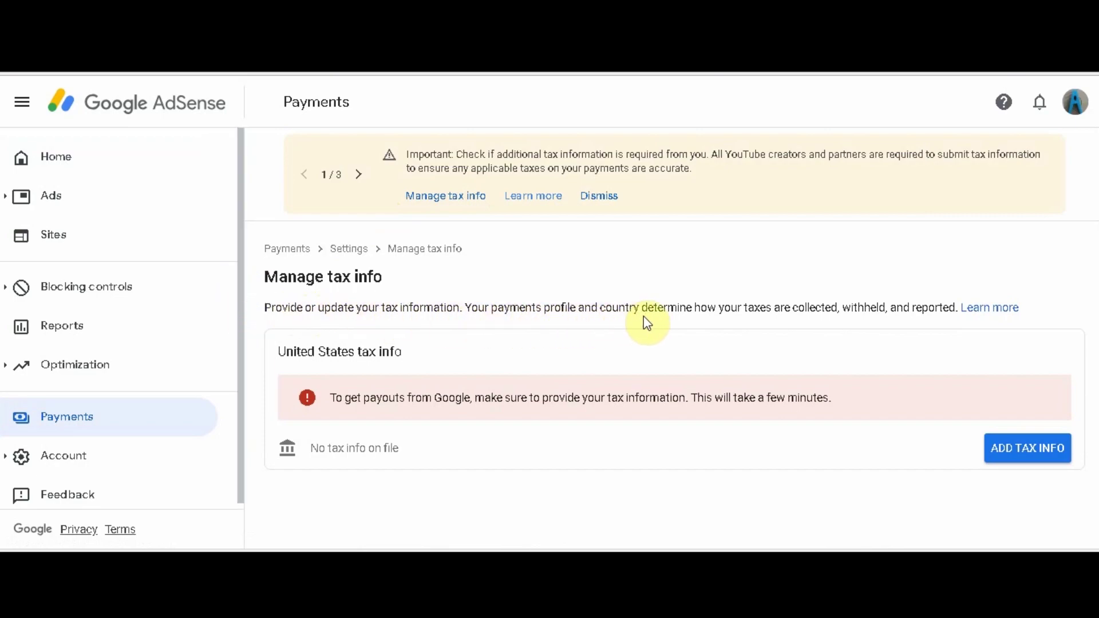
pyautogui.click(1019, 449)
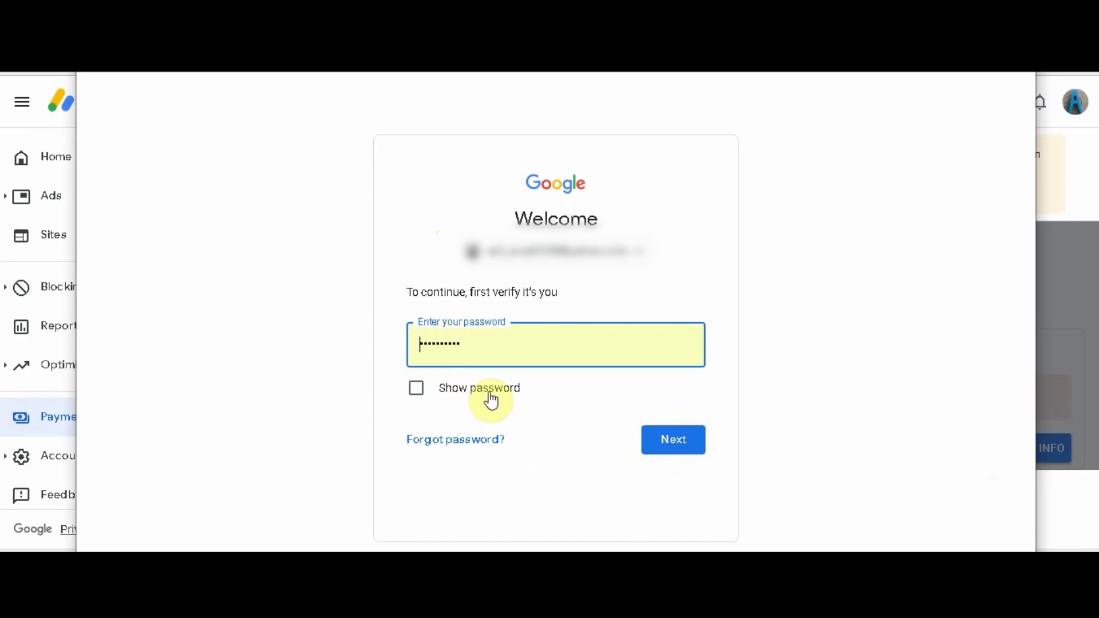
pyautogui.click(662, 444)
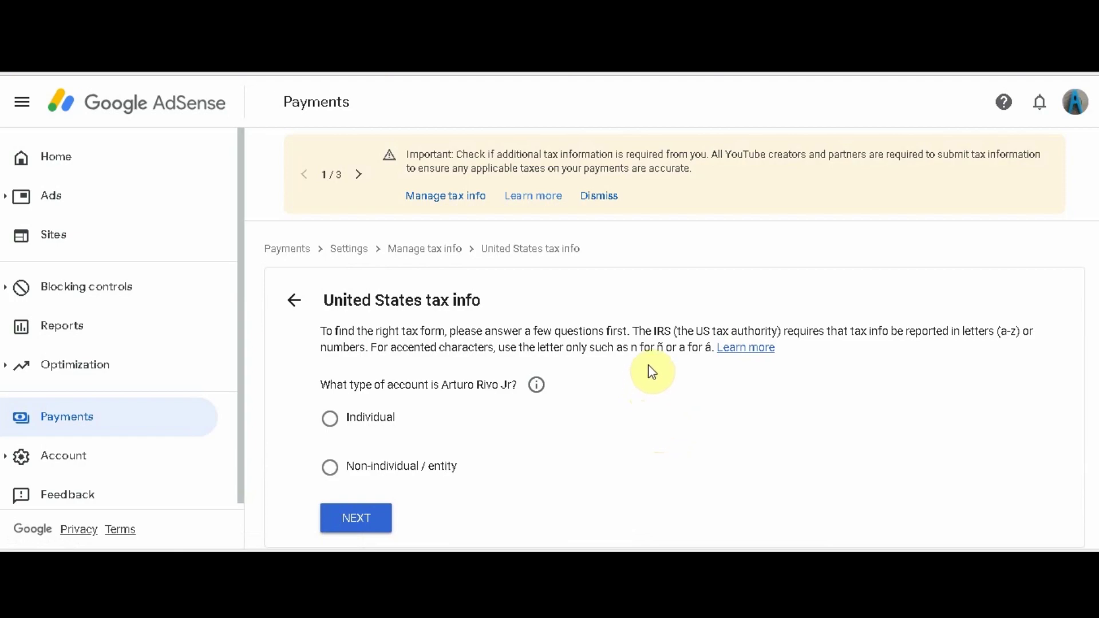
# - Declare the account as an Individual who is not a US citizen or resident
pyautogui.click(333, 422)
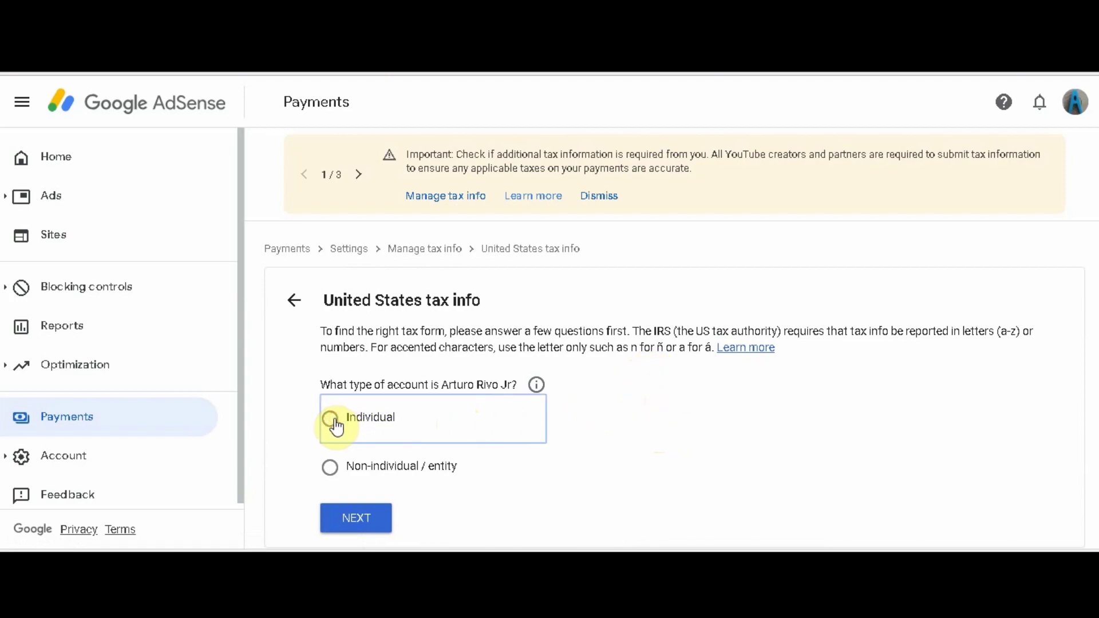
pyautogui.click(369, 524)
pyautogui.scroll(-2, 715, 442)
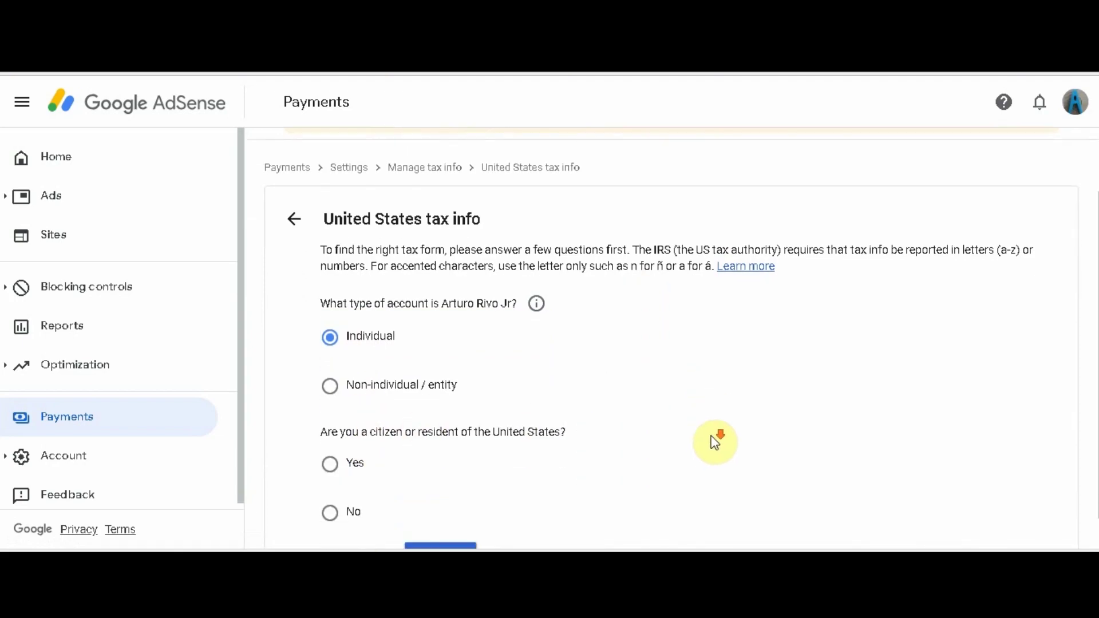
pyautogui.scroll(-1, 452, 489)
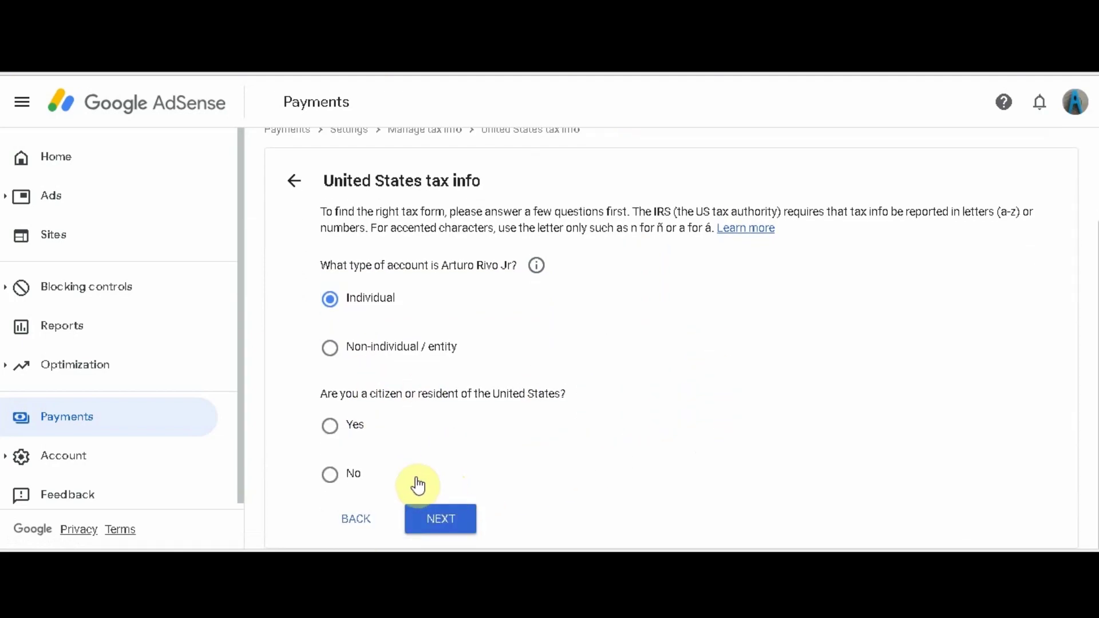
pyautogui.click(338, 483)
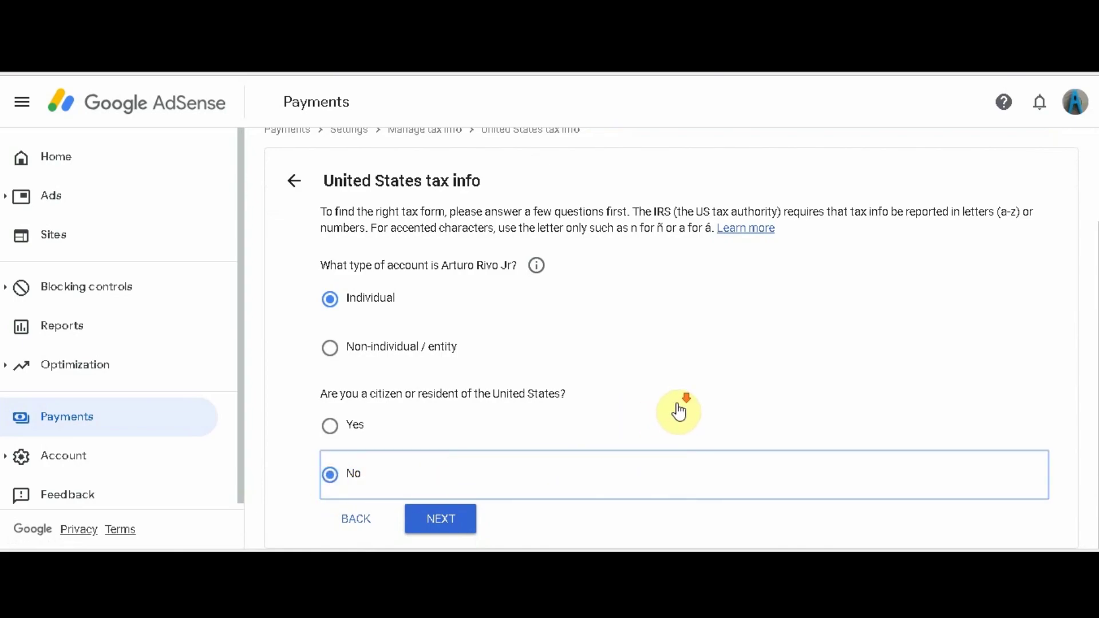
pyautogui.click(446, 521)
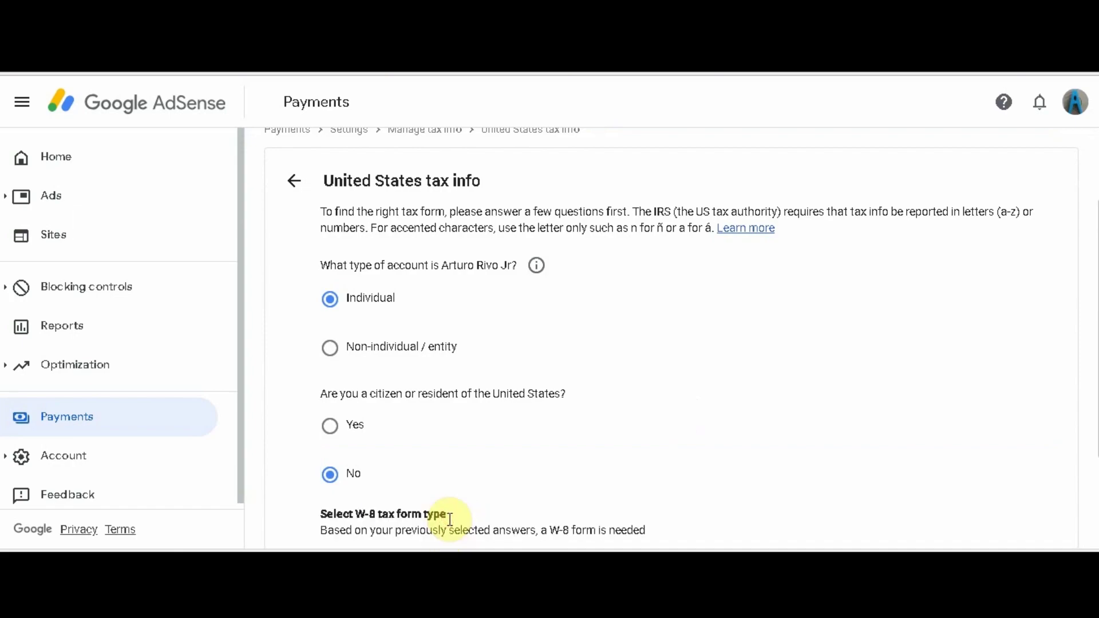
# - Choose the W-8BEN tax form and start filling it in
pyautogui.scroll(-3, 624, 407)
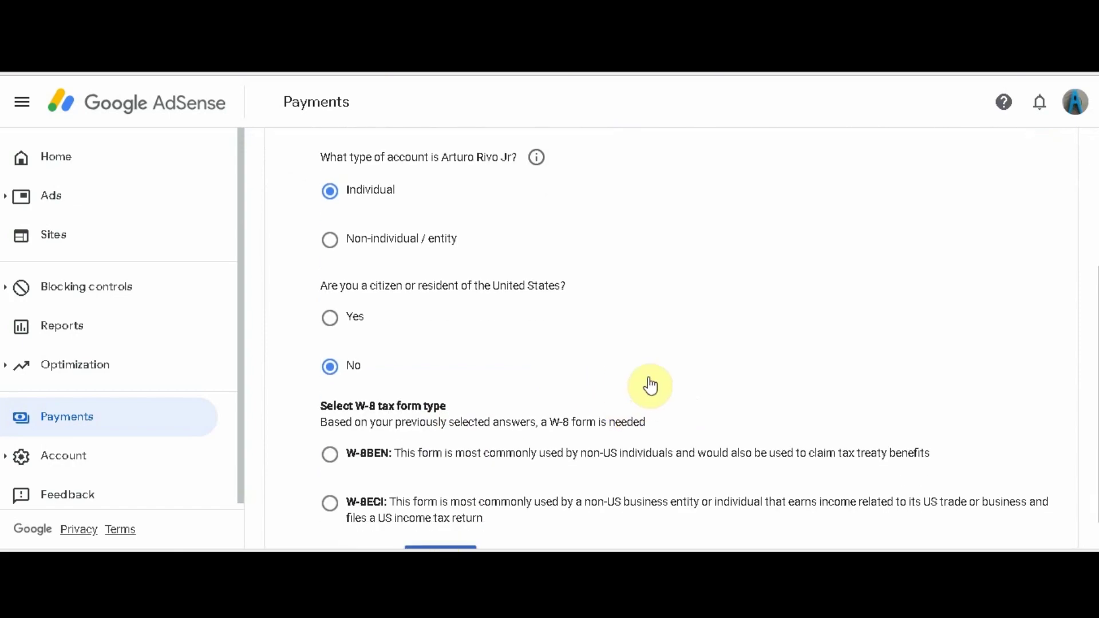
pyautogui.scroll(-1, 650, 385)
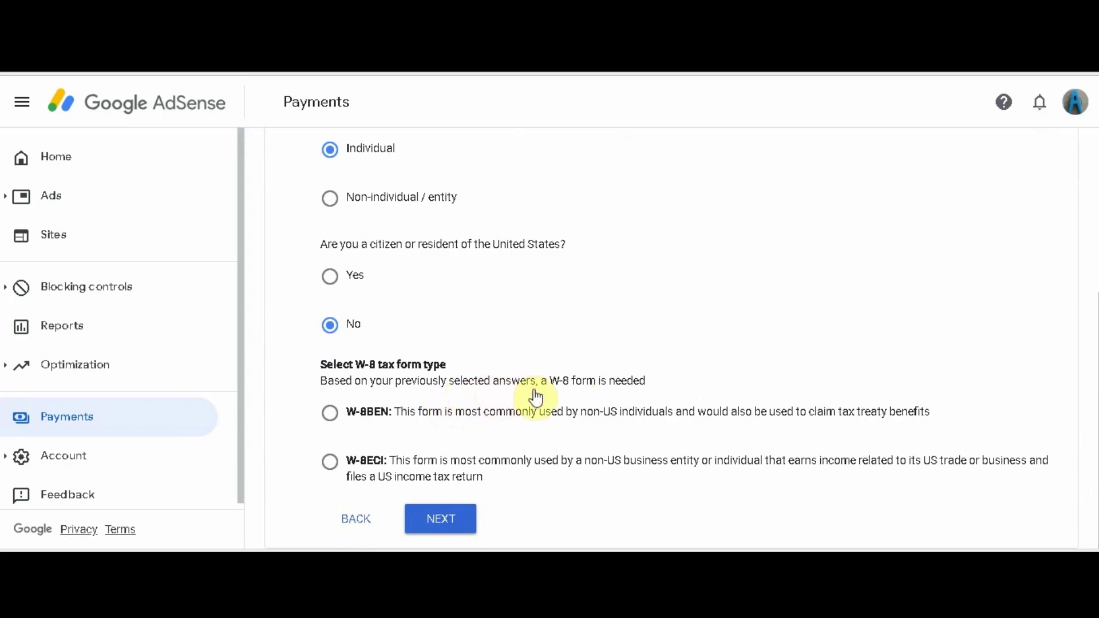
pyautogui.click(330, 414)
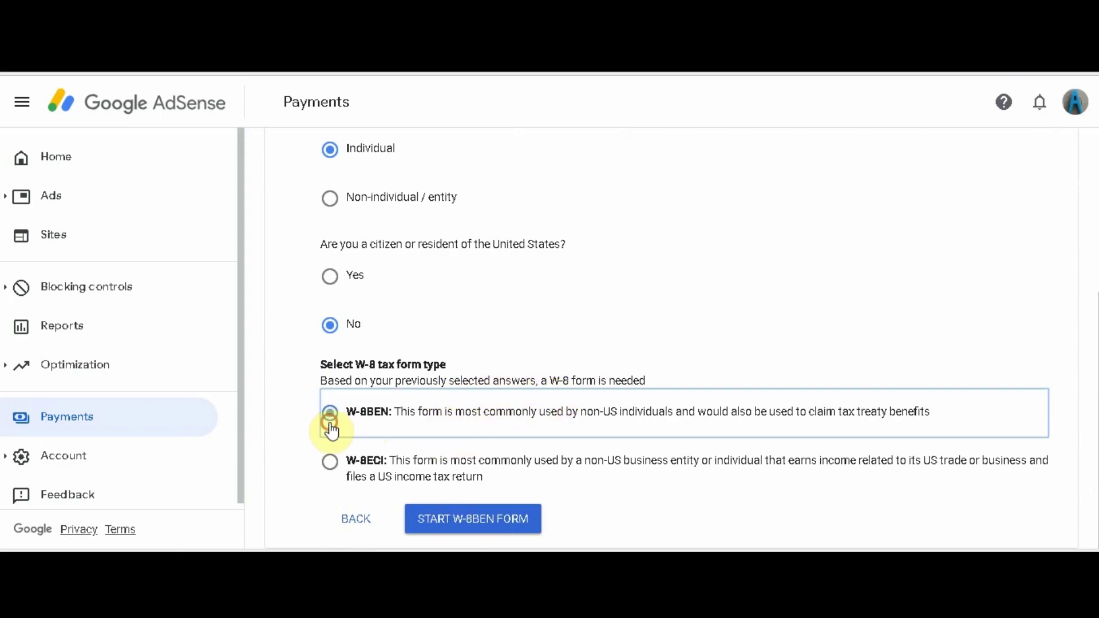
pyautogui.click(504, 532)
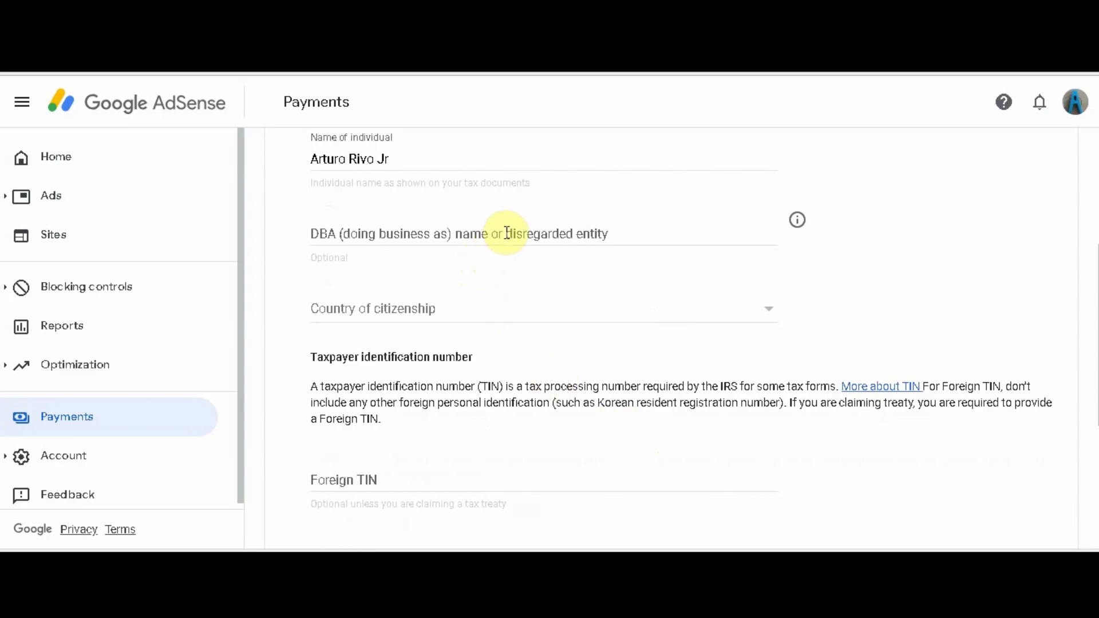
# - Set the country of citizenship to Philippines
pyautogui.click(491, 316)
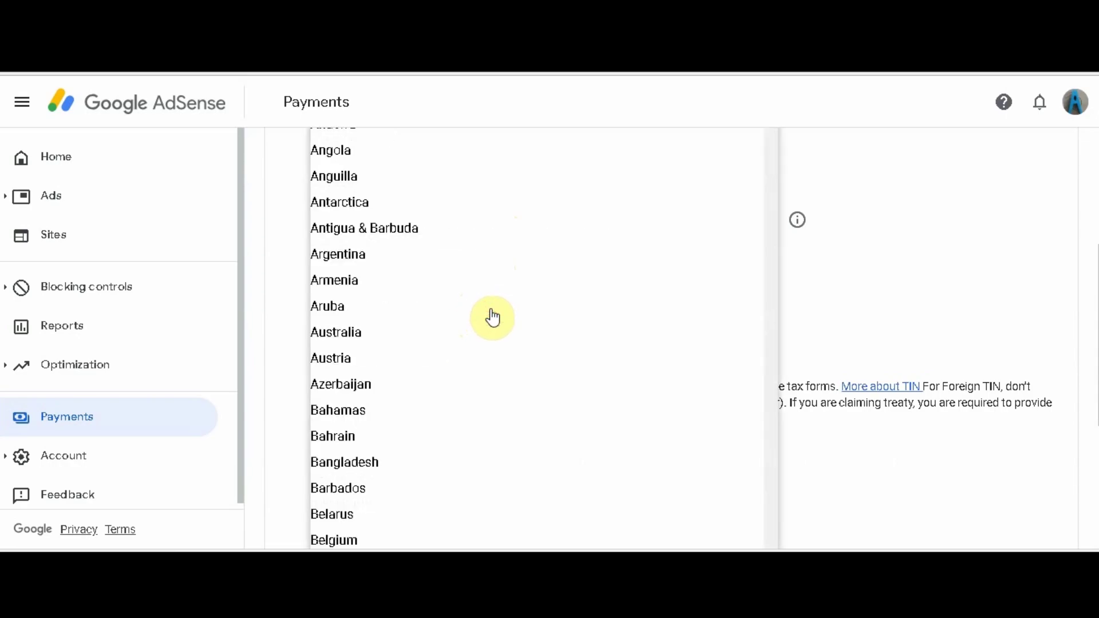
pyautogui.scroll(-5, 591, 418)
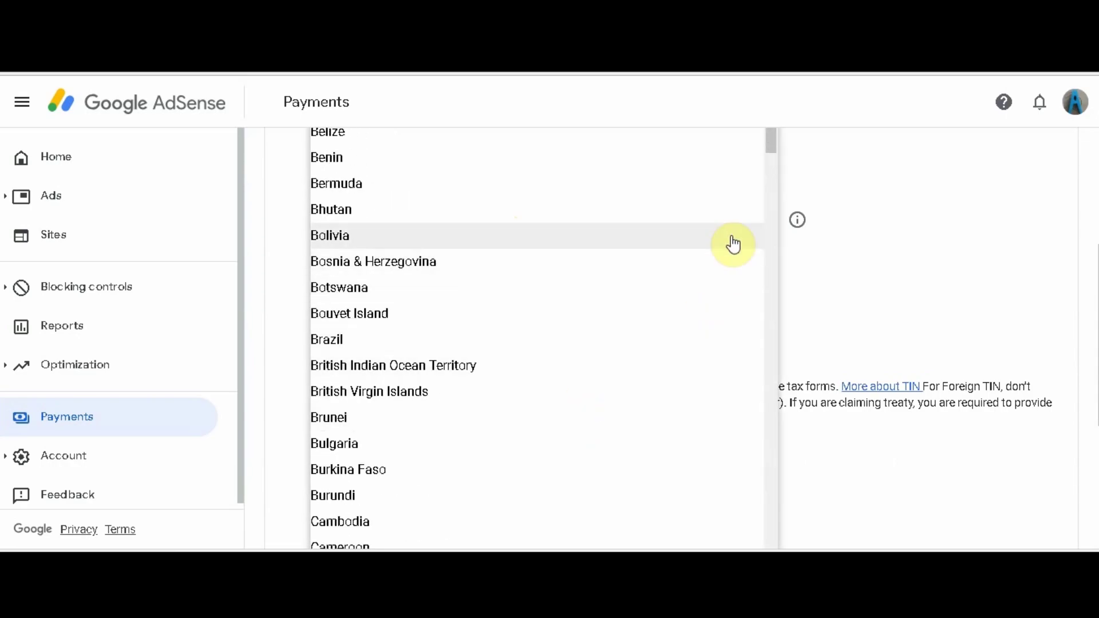
pyautogui.moveTo(767, 146); pyautogui.dragTo(758, 529)
pyautogui.scroll(-7, 736, 513)
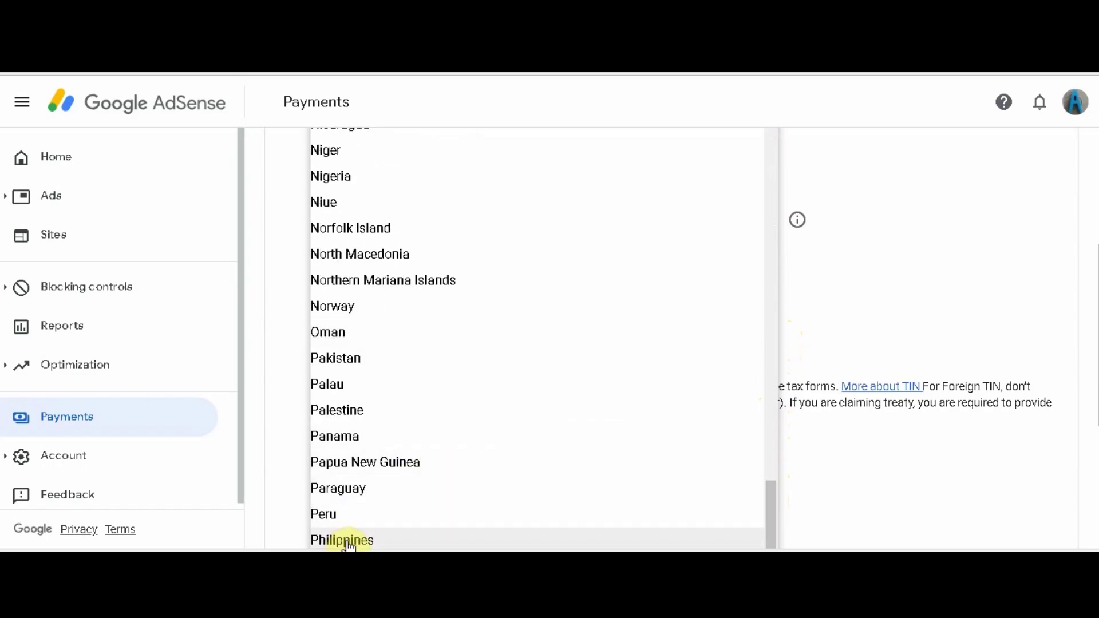
pyautogui.click(343, 538)
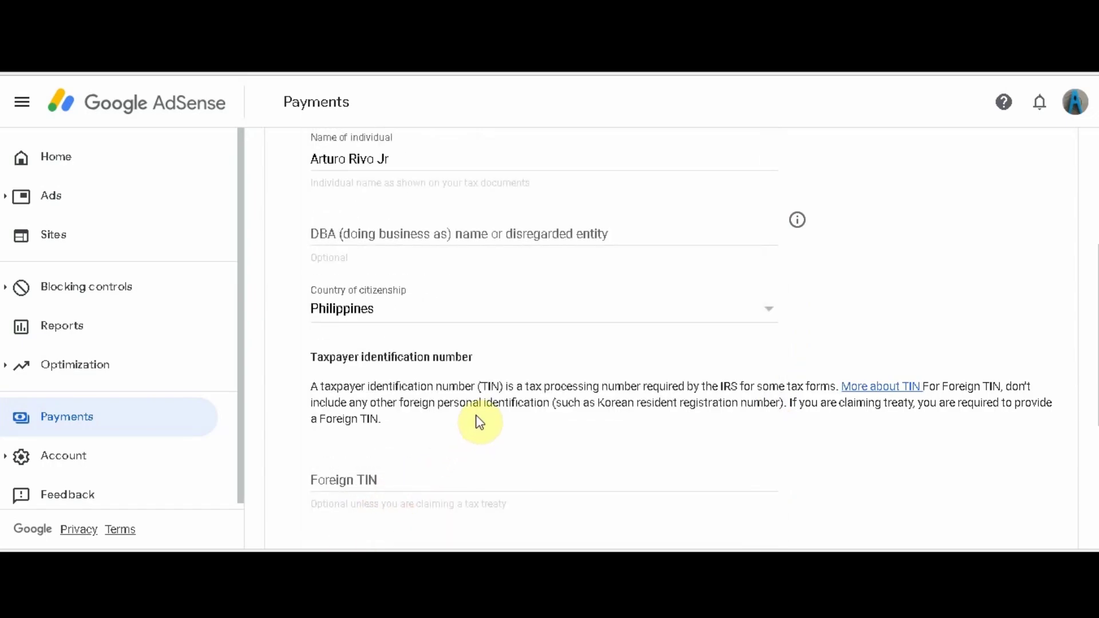
# - Enter the Foreign TIN, leaving US ITIN/SSN blank, and continue to the Address step
pyautogui.click(452, 479)
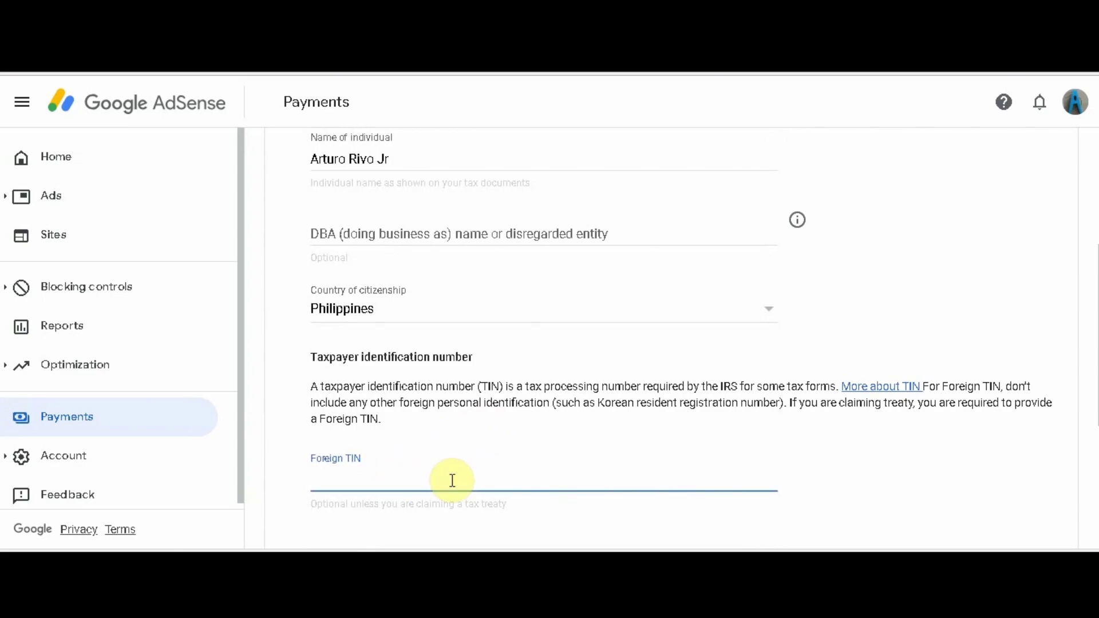
pyautogui.write('1')
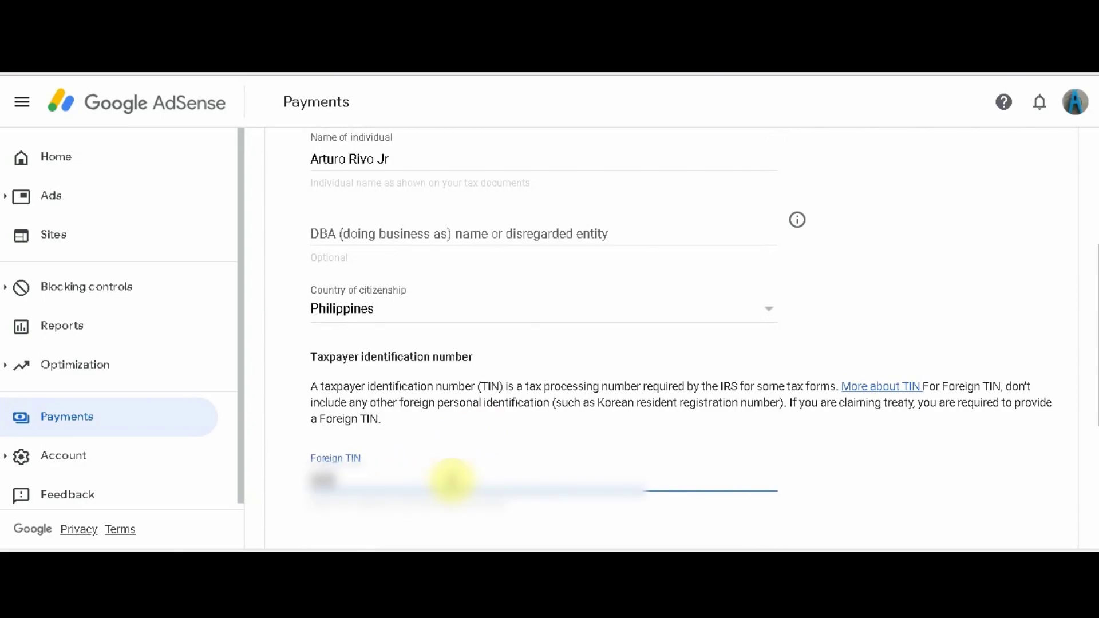
pyautogui.write('1')
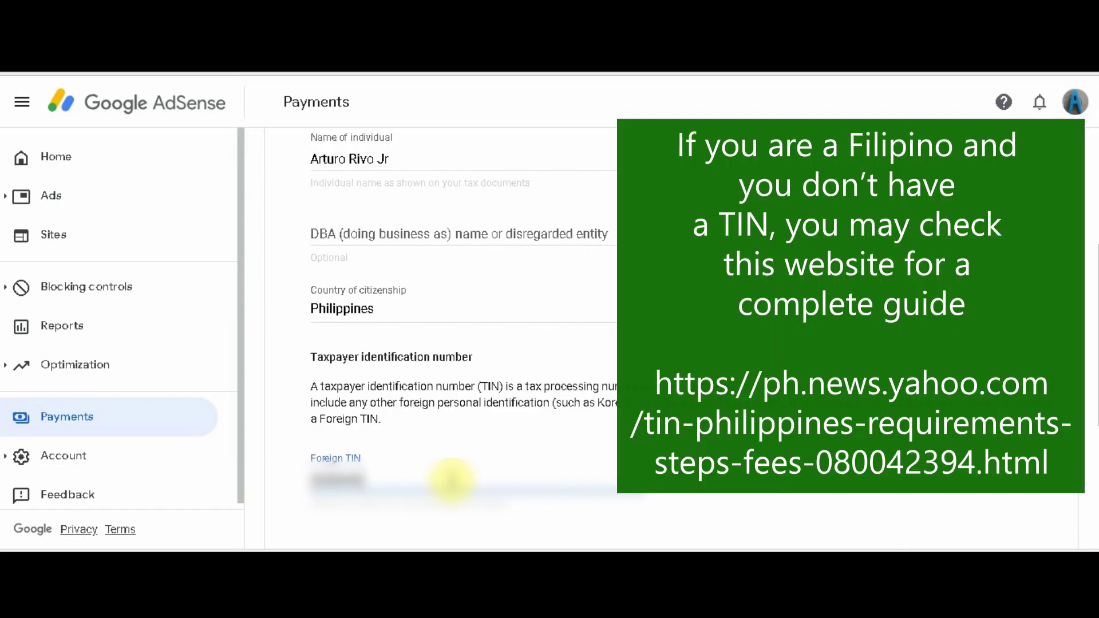
pyautogui.write('11111')
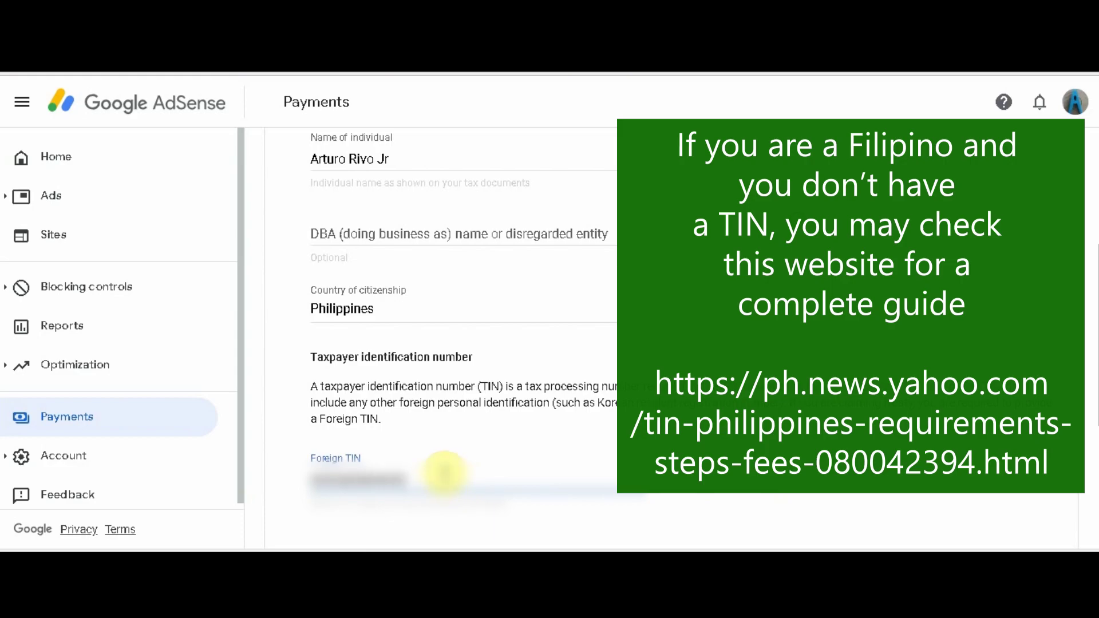
pyautogui.scroll(-1, 444, 473)
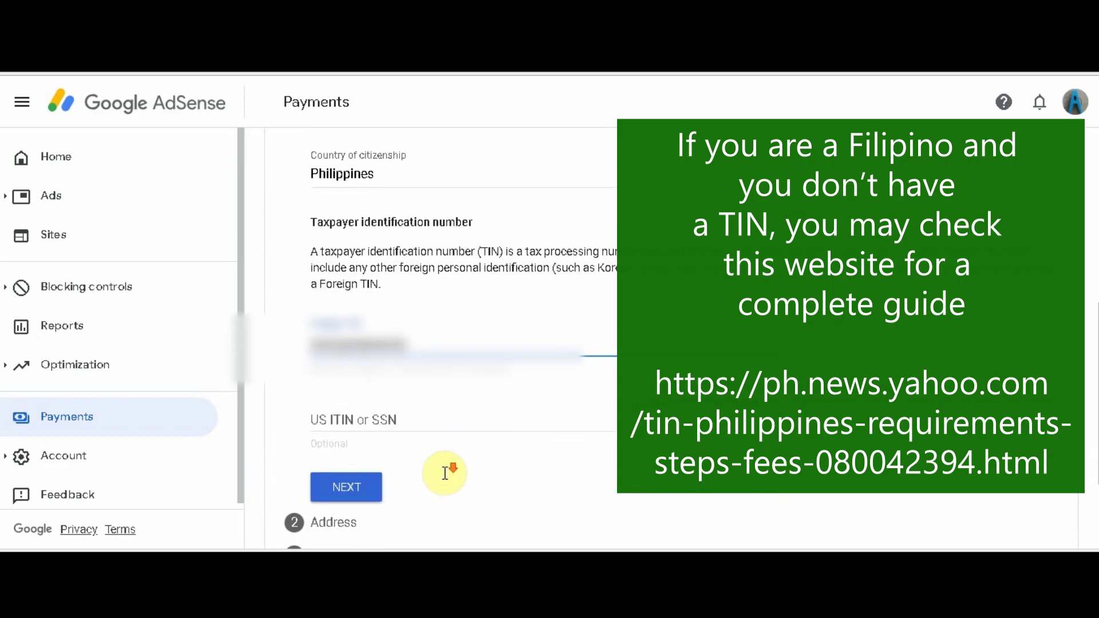
pyautogui.scroll(-1, 448, 478)
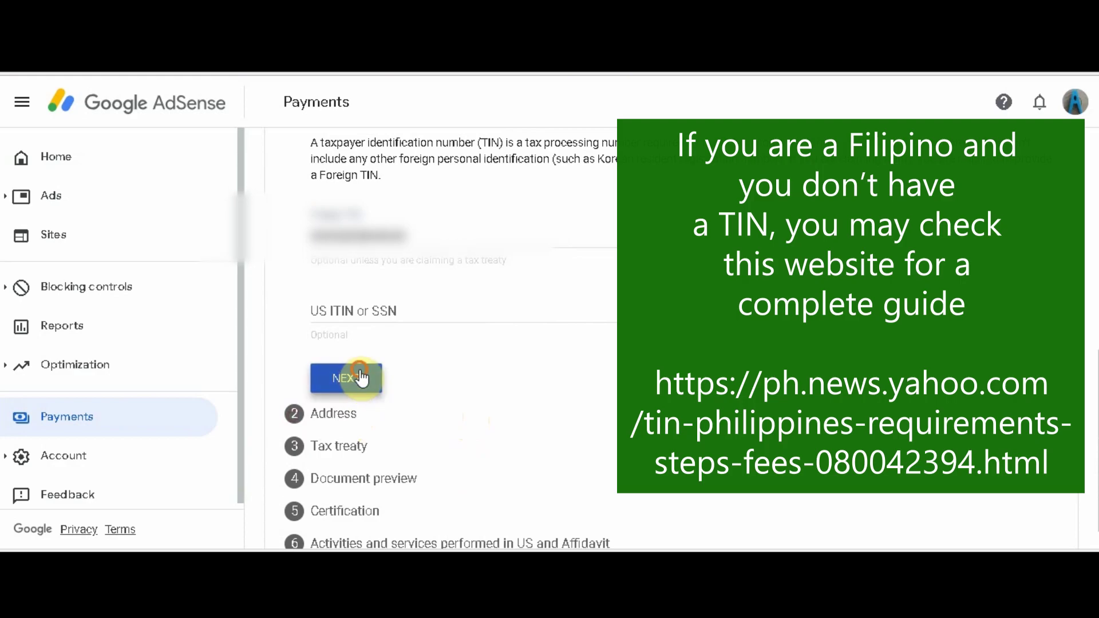
pyautogui.click(361, 375)
pyautogui.scroll(-7, 483, 421)
# - Enter the residence street address in Address line 1 and Address line 2
pyautogui.scroll(4, 482, 425)
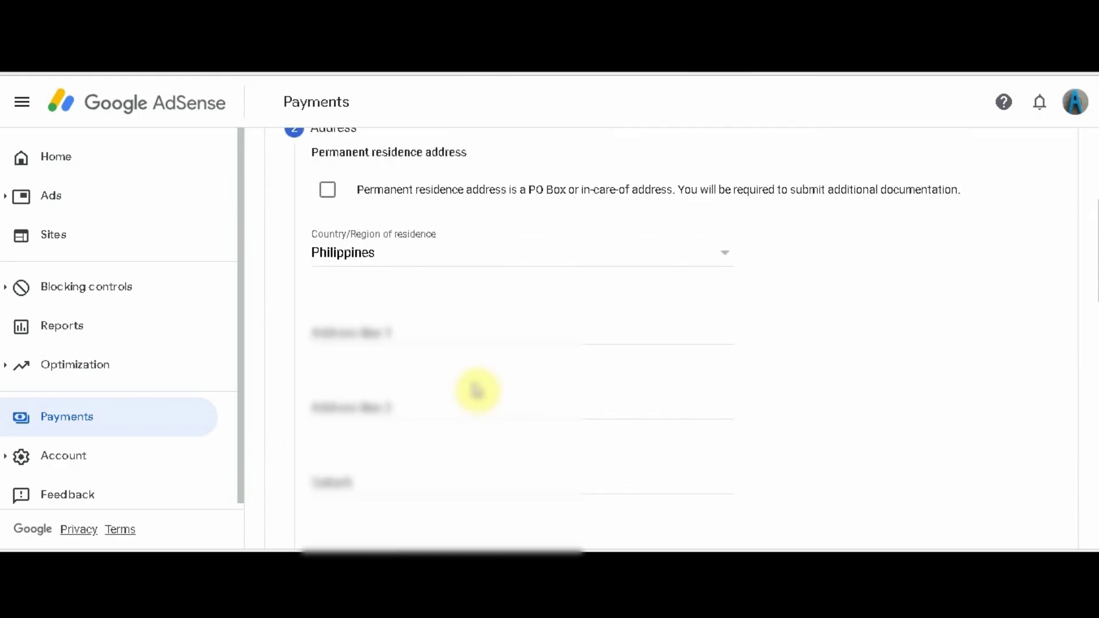
pyautogui.click(458, 329)
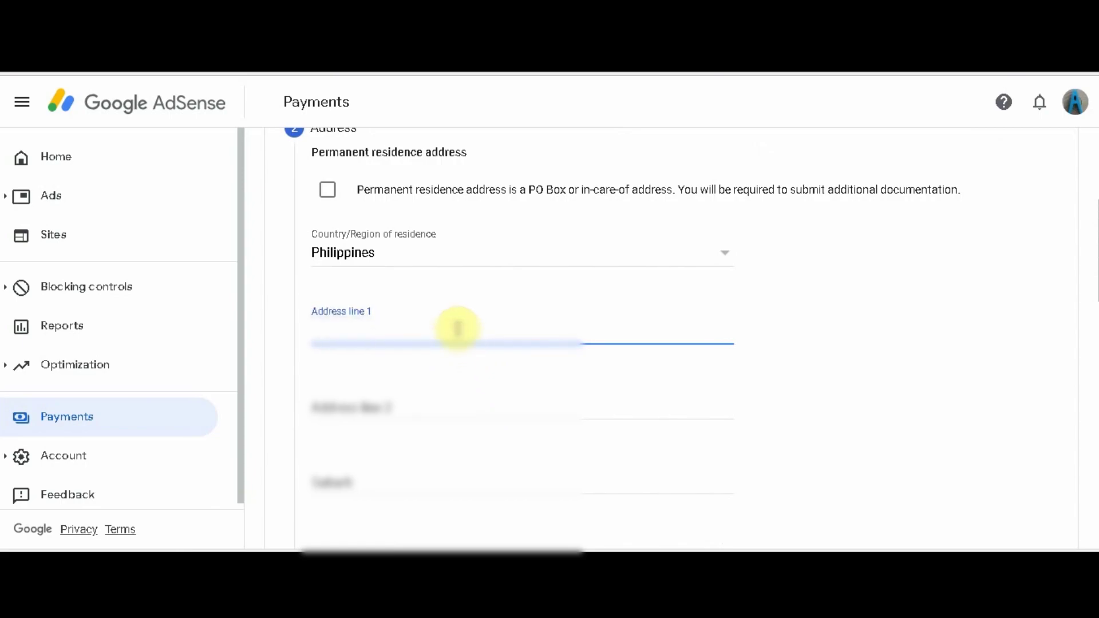
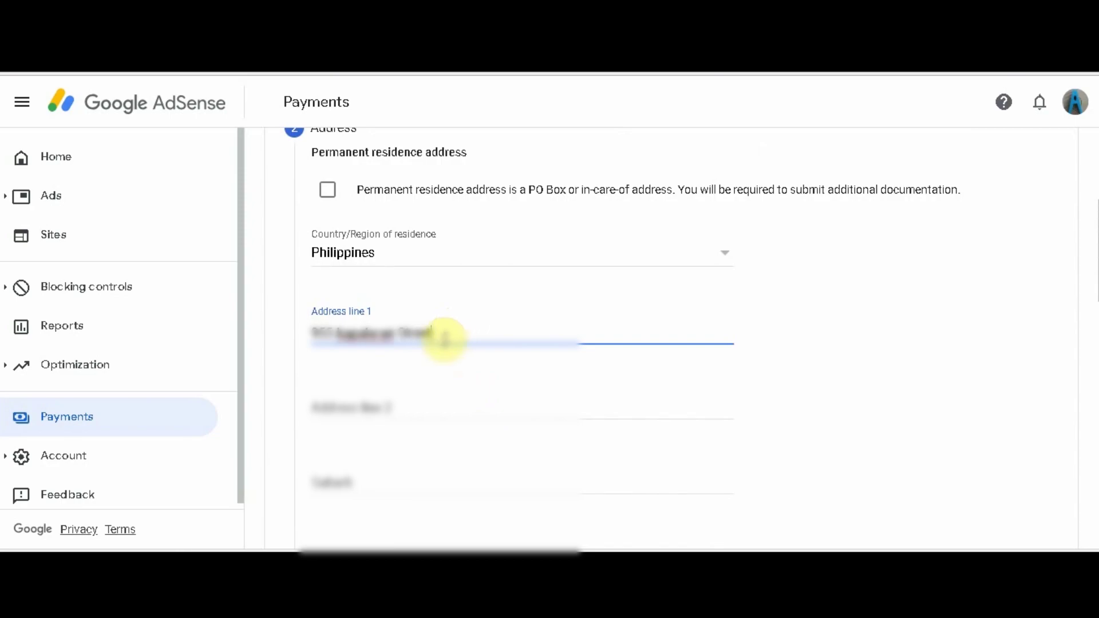
pyautogui.scroll(-2, 435, 355)
pyautogui.click(390, 328)
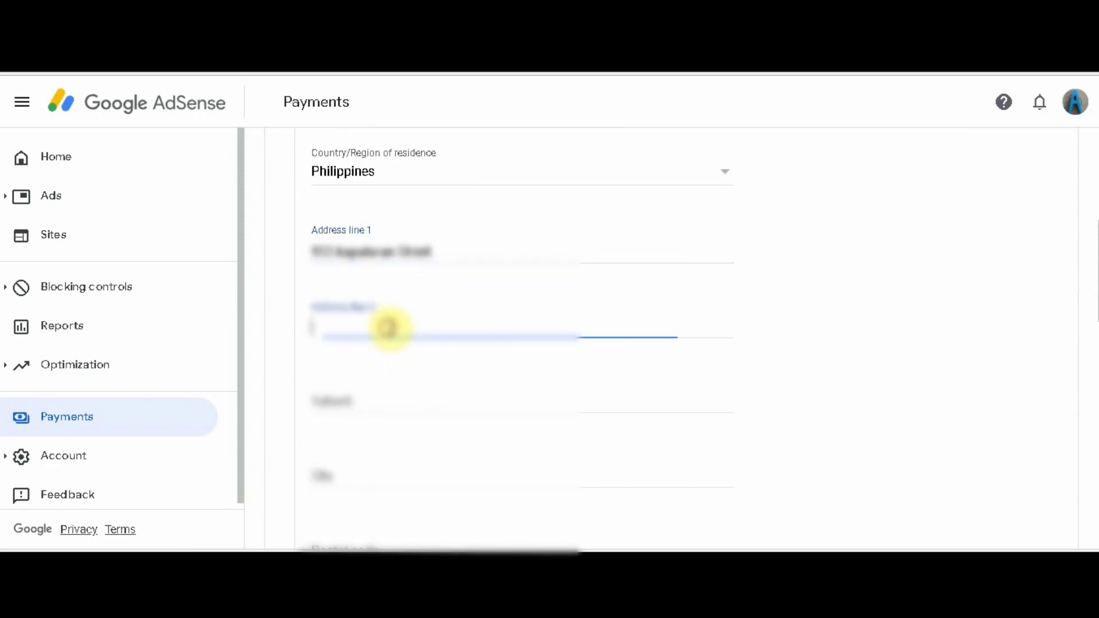
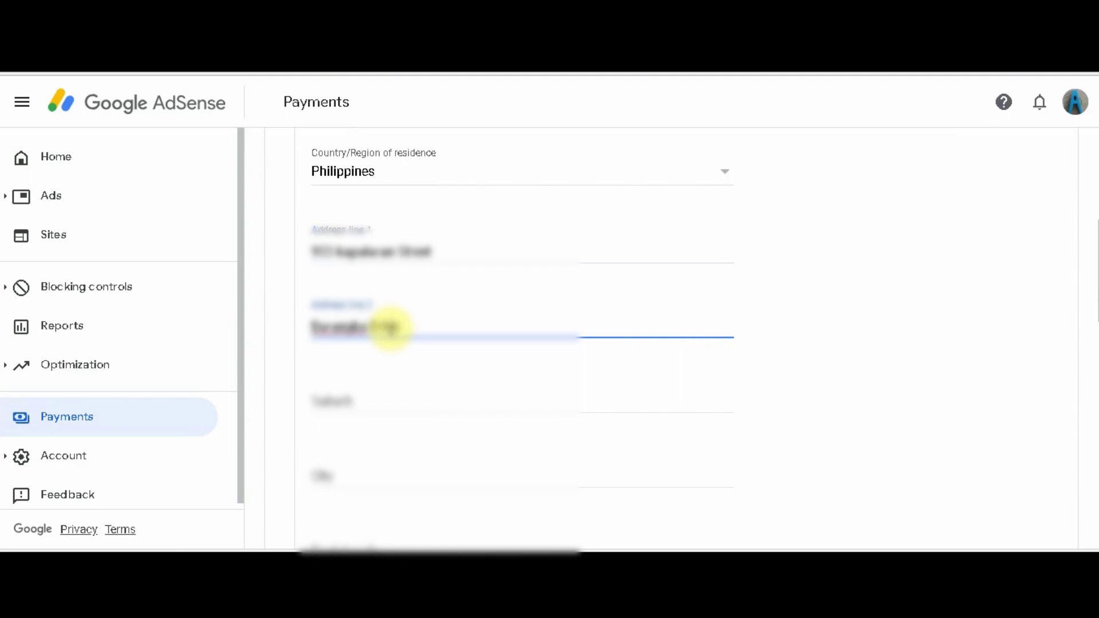
# - Fill in the residence city and postal code
pyautogui.click(359, 473)
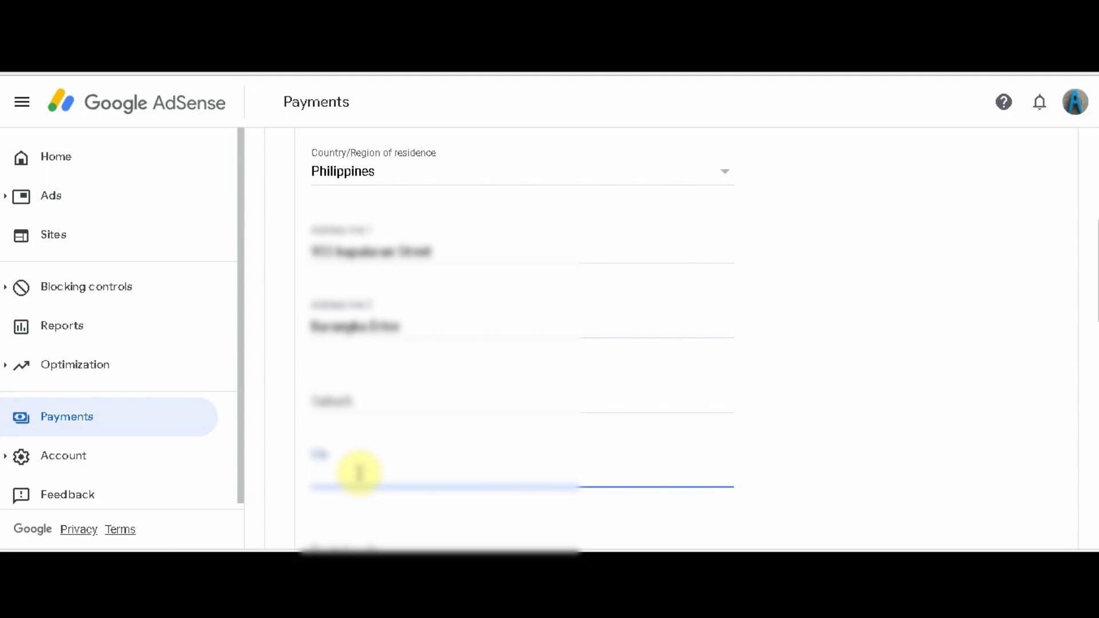
pyautogui.write('Mak')
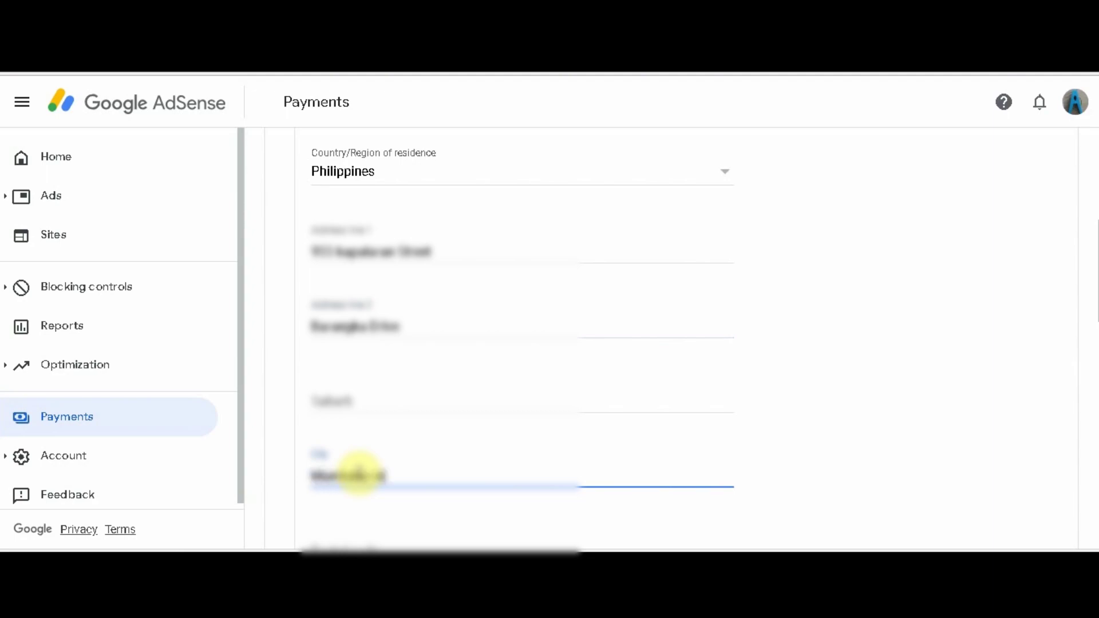
pyautogui.write(' C')
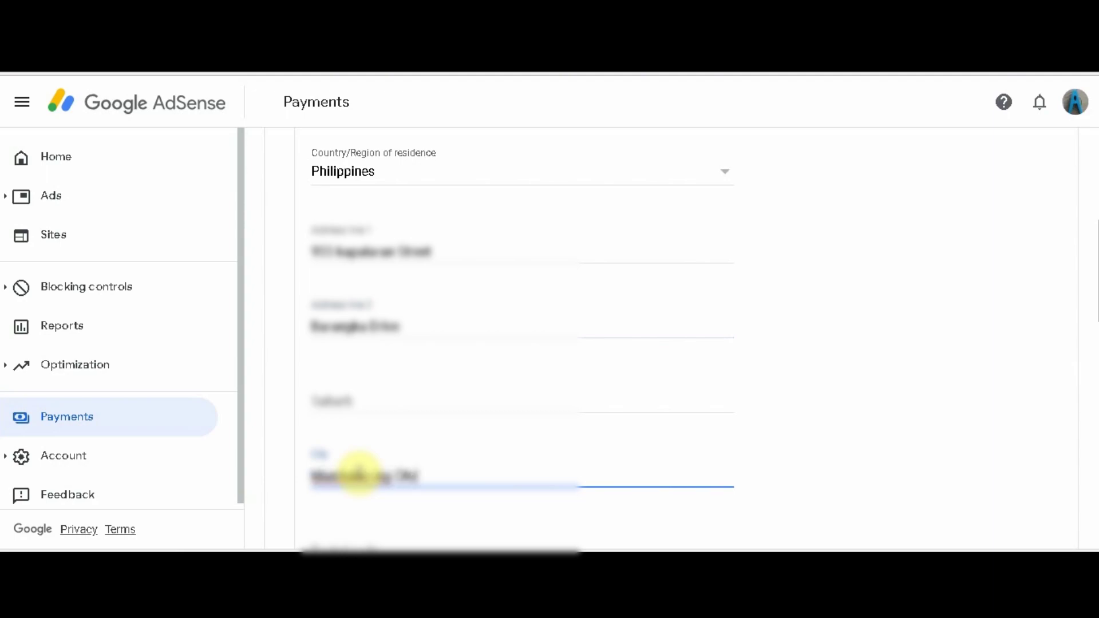
pyautogui.scroll(-3, 360, 475)
pyautogui.click(424, 381)
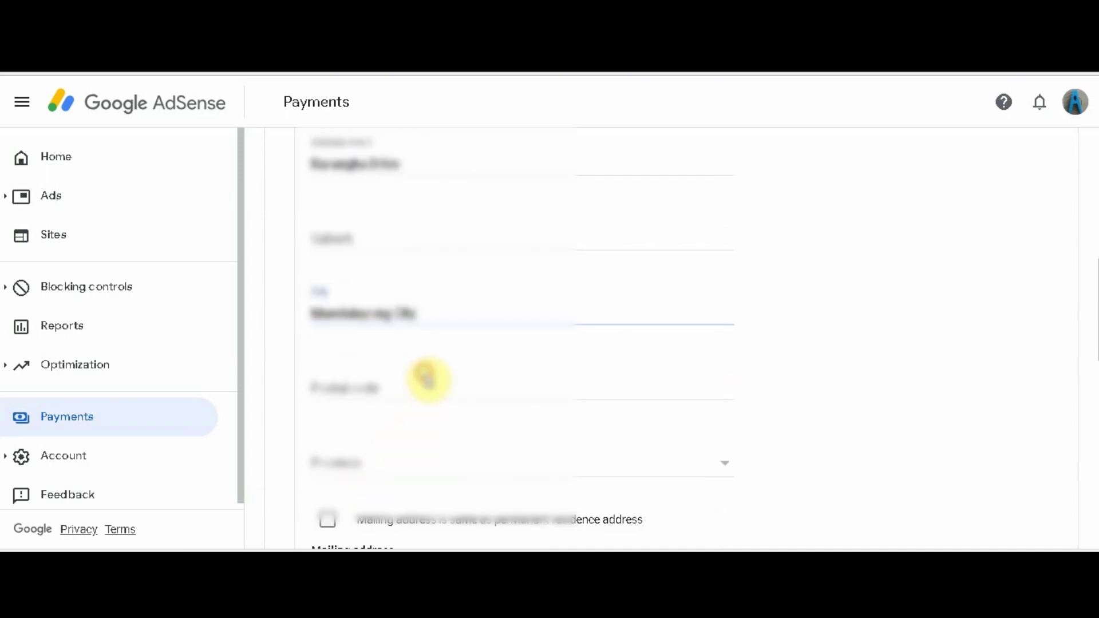
pyautogui.write('1550')
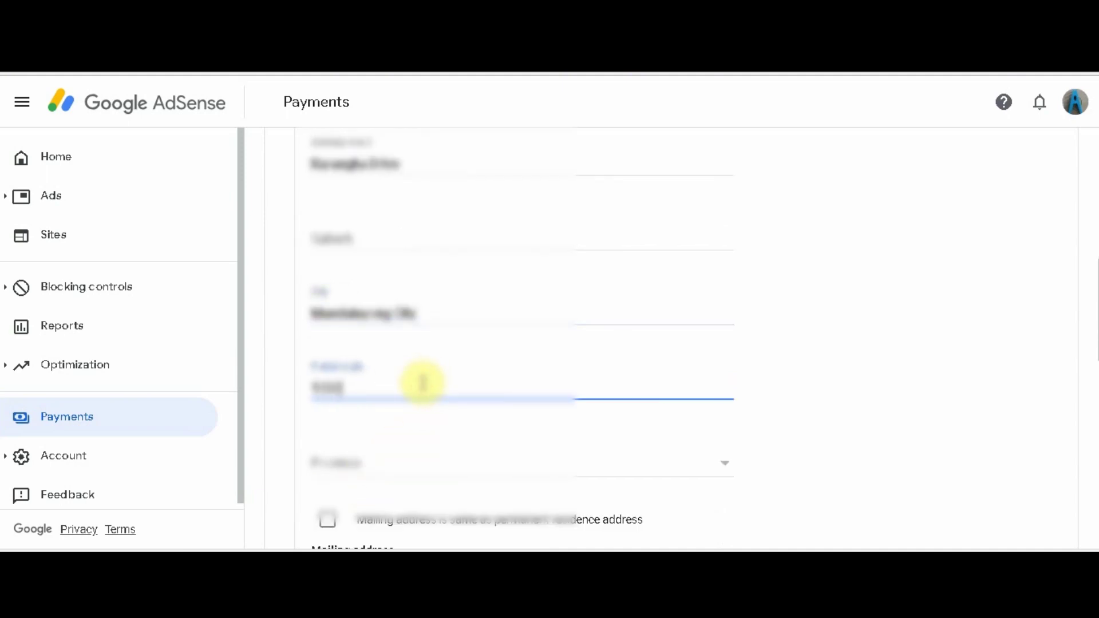
# - Set the province to Metro Manila
pyautogui.scroll(-2, 424, 383)
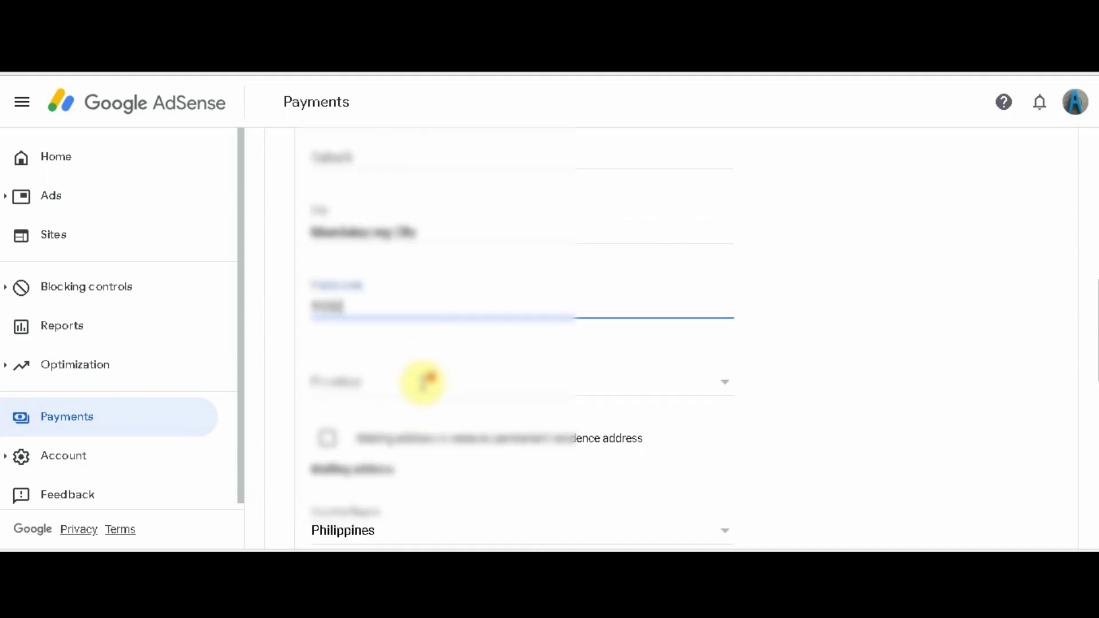
pyautogui.click(719, 388)
pyautogui.scroll(-11, 726, 292)
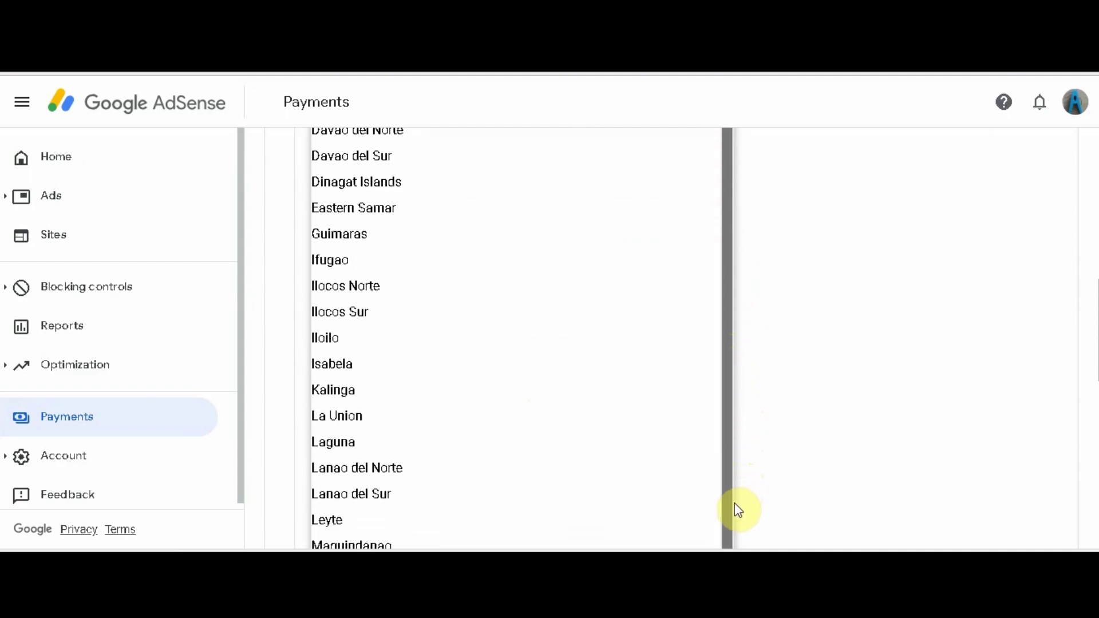
pyautogui.scroll(11, 708, 233)
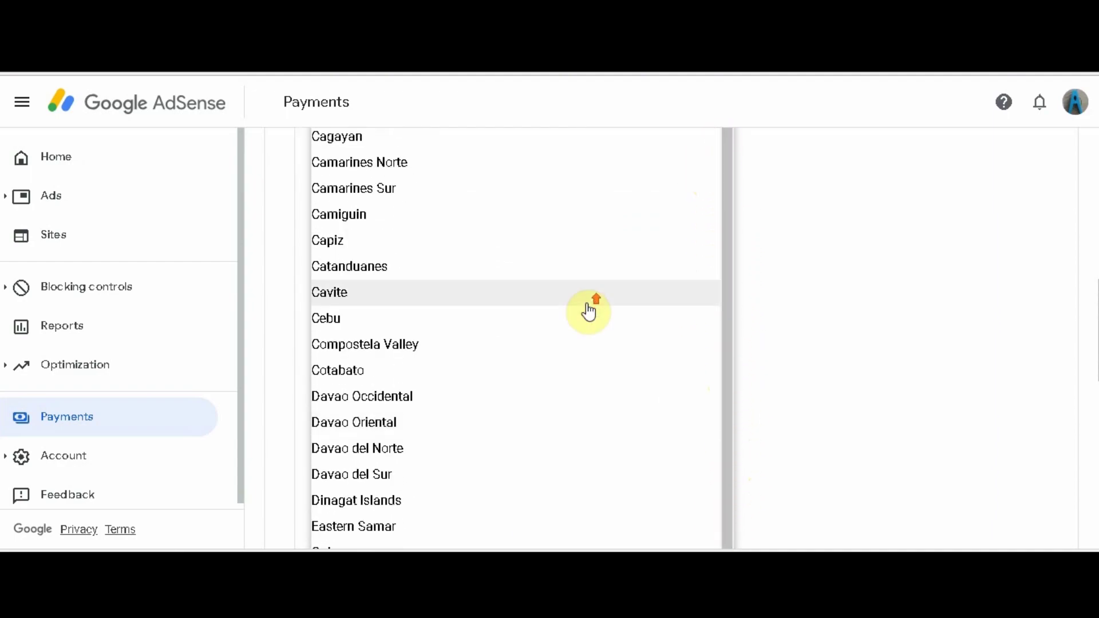
pyautogui.scroll(-11, 591, 309)
pyautogui.click(388, 316)
pyautogui.scroll(6, 511, 366)
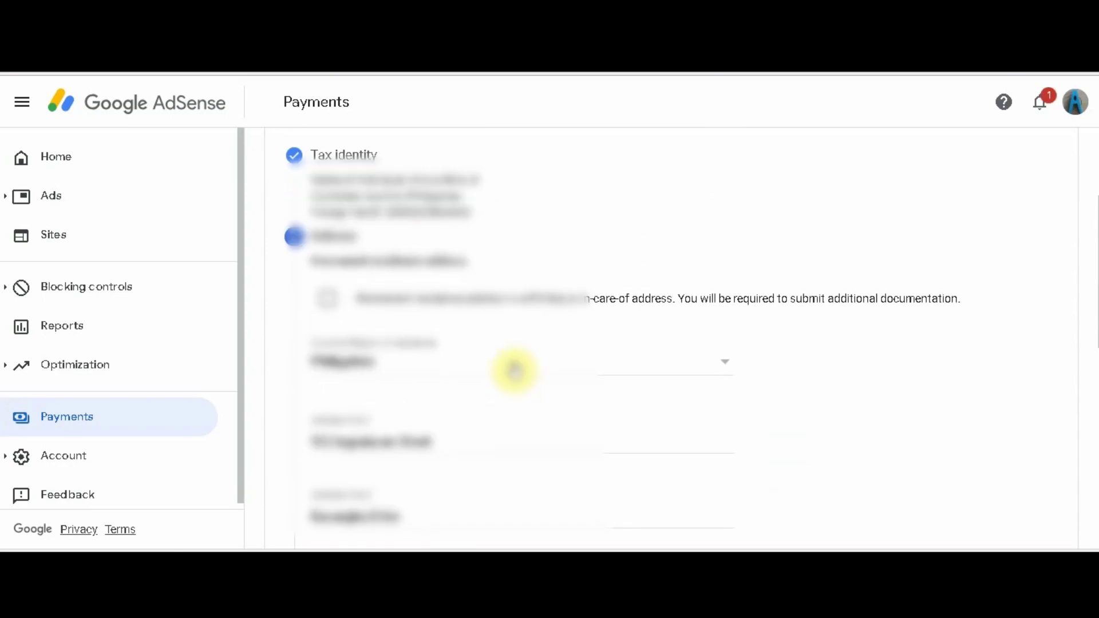
pyautogui.scroll(-10, 514, 367)
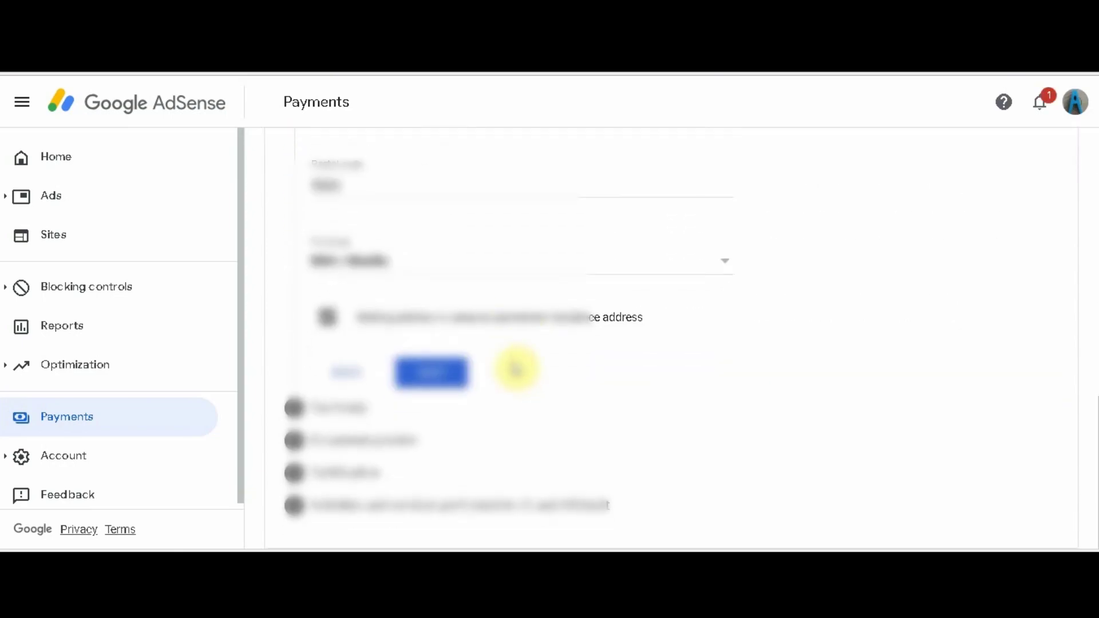
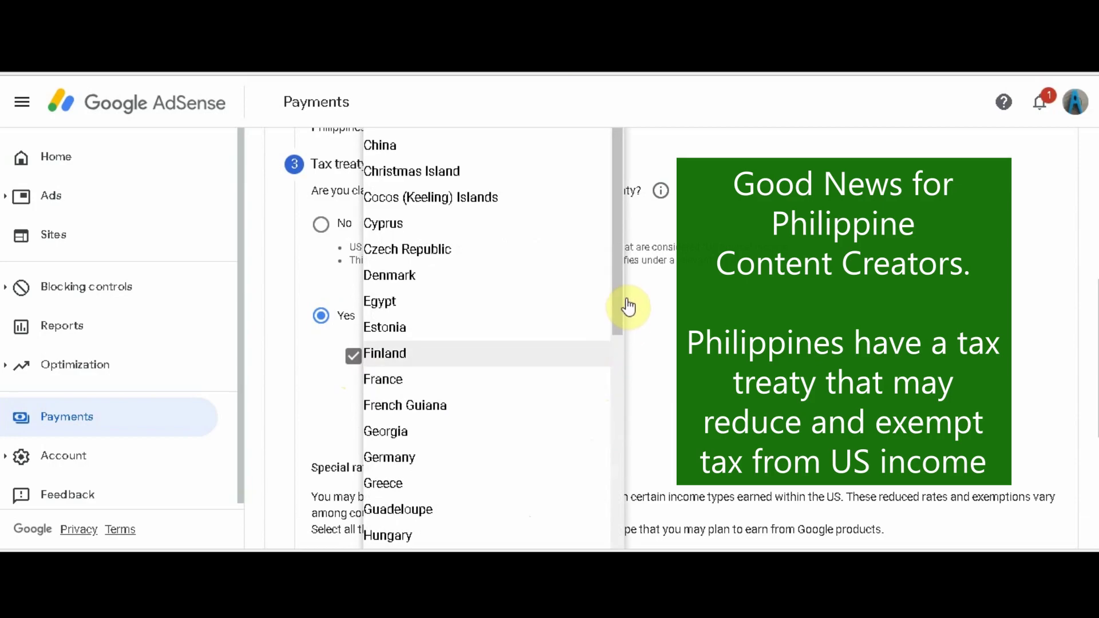
# - Select Philippines as the treaty country, then move down to Special rates and conditions
pyautogui.moveTo(621, 277); pyautogui.dragTo(602, 490)
pyautogui.scroll(-6, 559, 438)
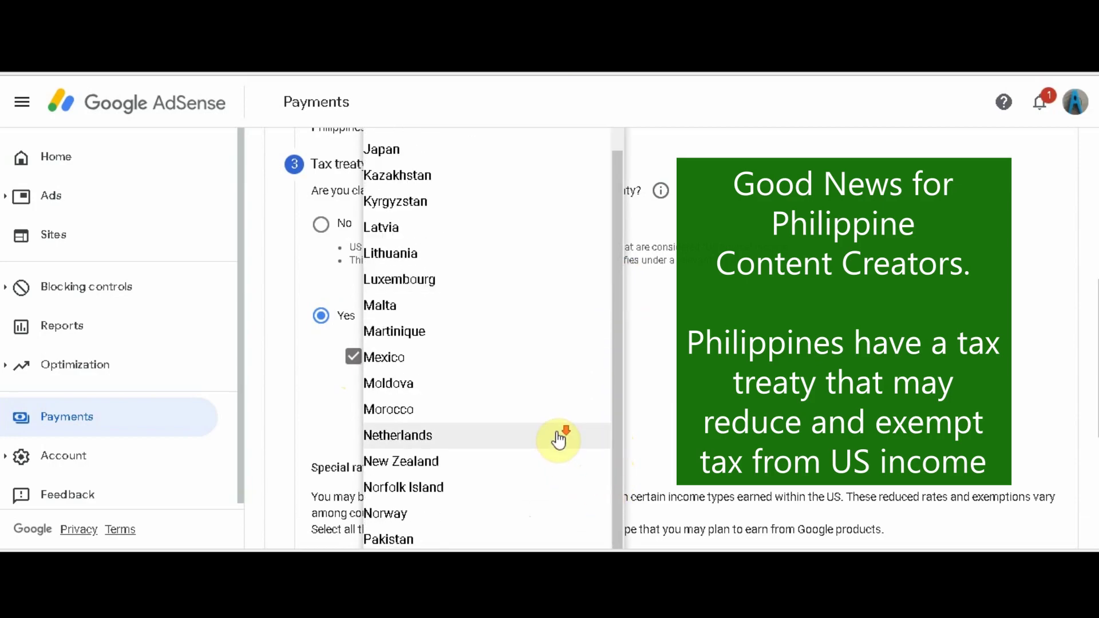
pyautogui.click(420, 387)
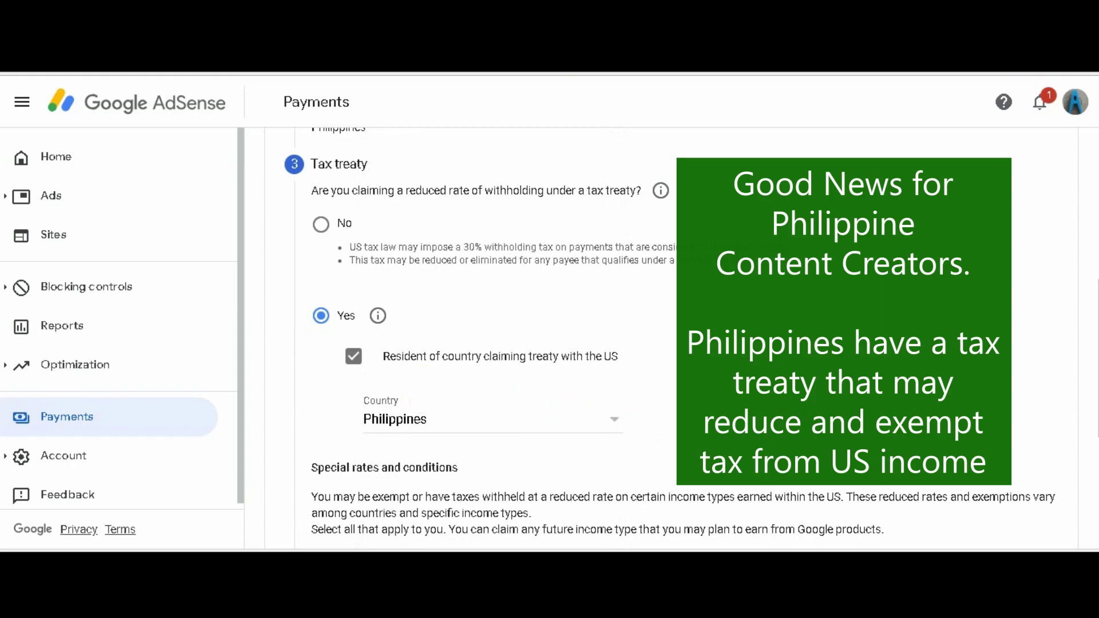
pyautogui.scroll(-2, 780, 420)
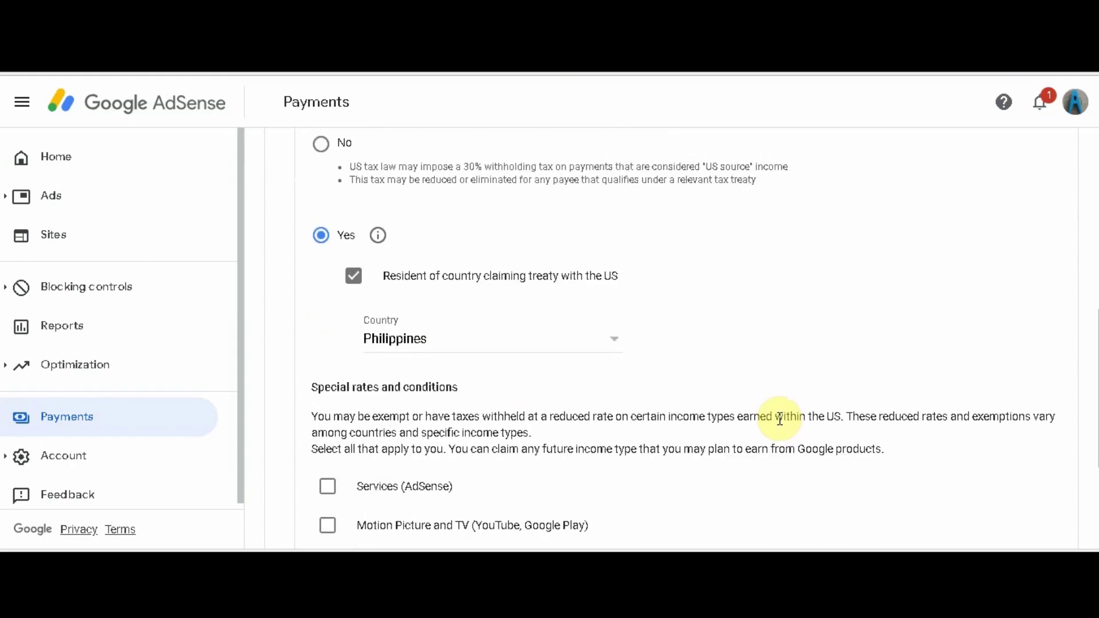
pyautogui.scroll(-2, 780, 419)
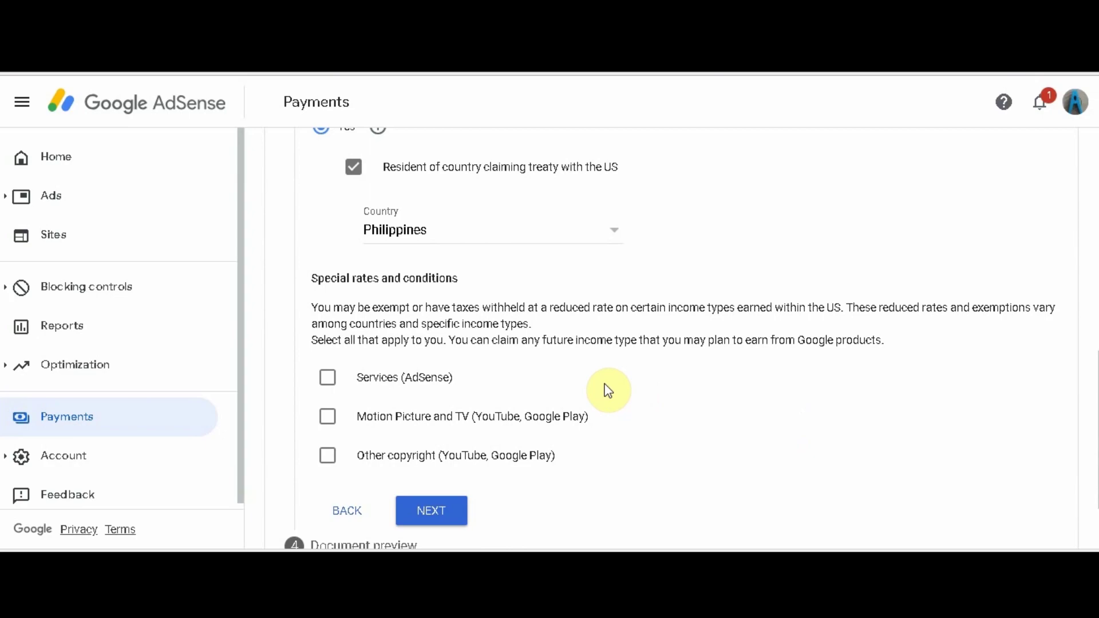
# - Claim Services (AdSense) under Article 8 paragraph 1 at the 0% reduced rate, confirming treaty terms
pyautogui.click(328, 382)
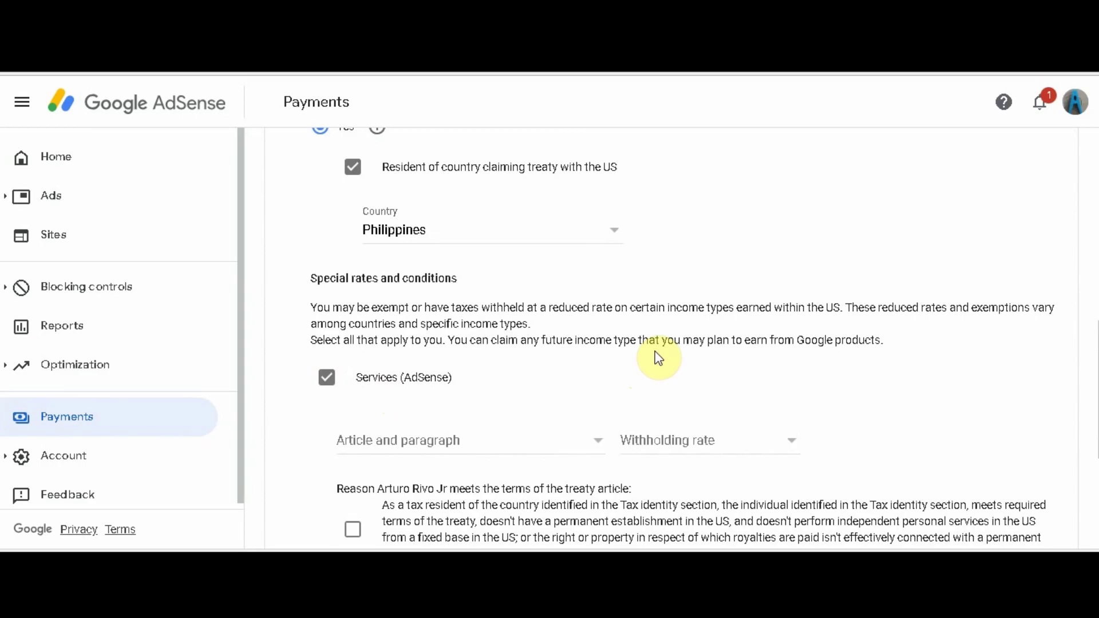
pyautogui.click(567, 455)
pyautogui.click(468, 470)
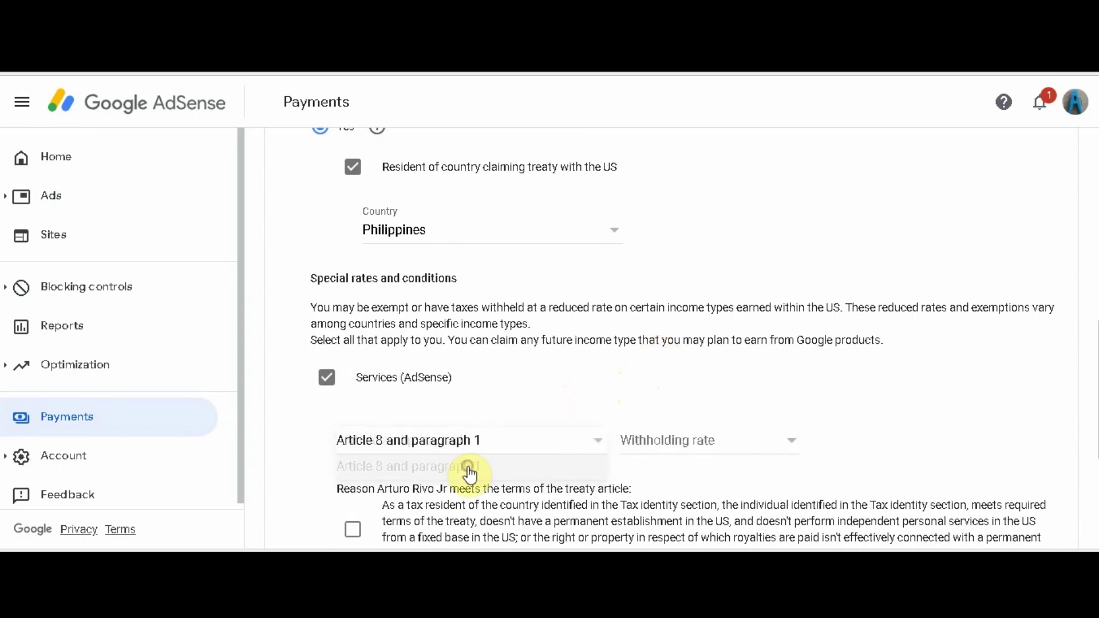
pyautogui.click(786, 442)
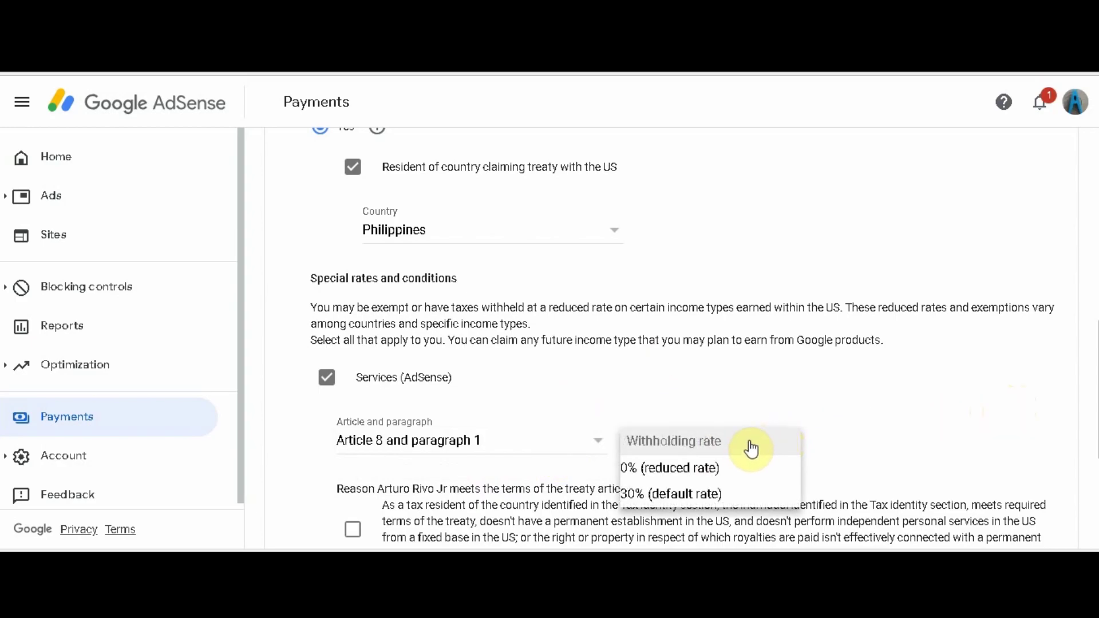
pyautogui.click(694, 473)
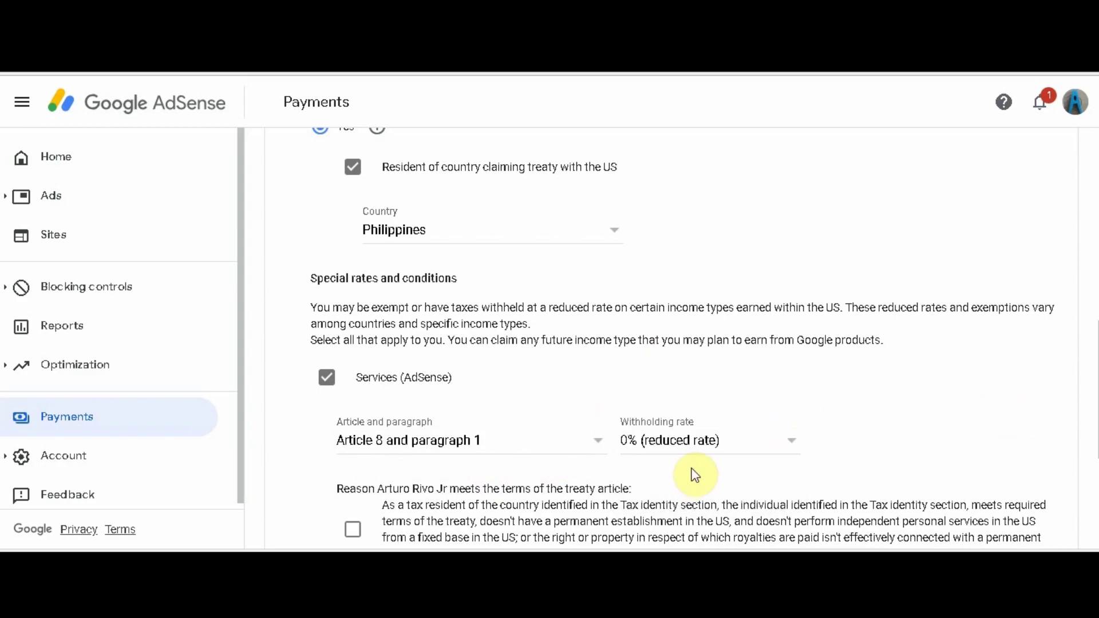
pyautogui.scroll(-2, 968, 423)
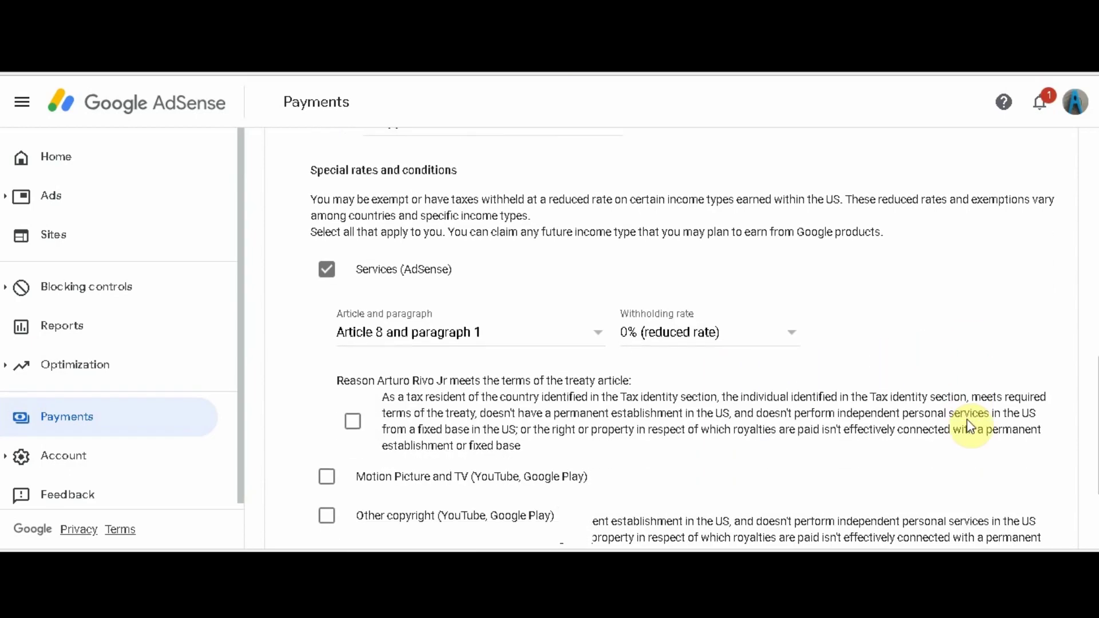
pyautogui.click(353, 422)
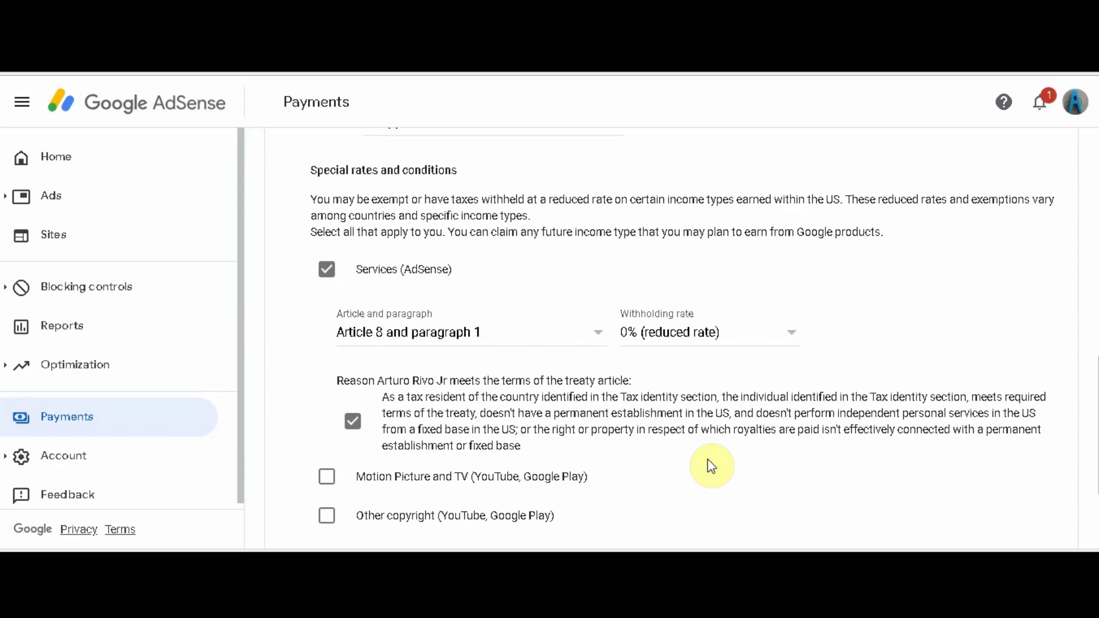
pyautogui.scroll(-3, 708, 465)
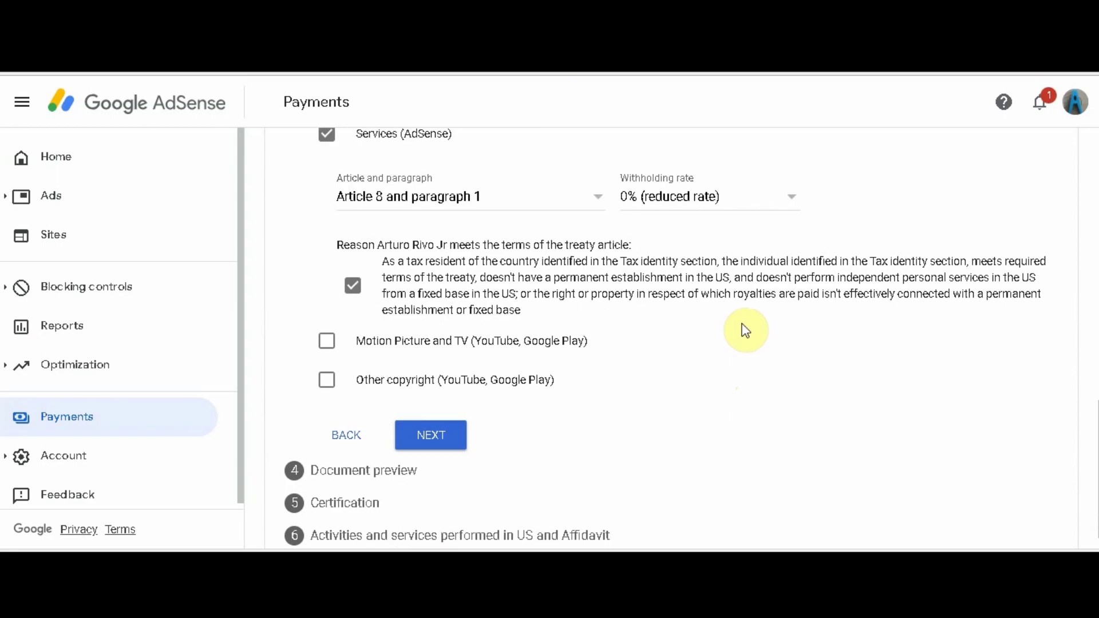
# - Save the treaty details and review the two W-8BEN forms in the document preview
pyautogui.click(432, 438)
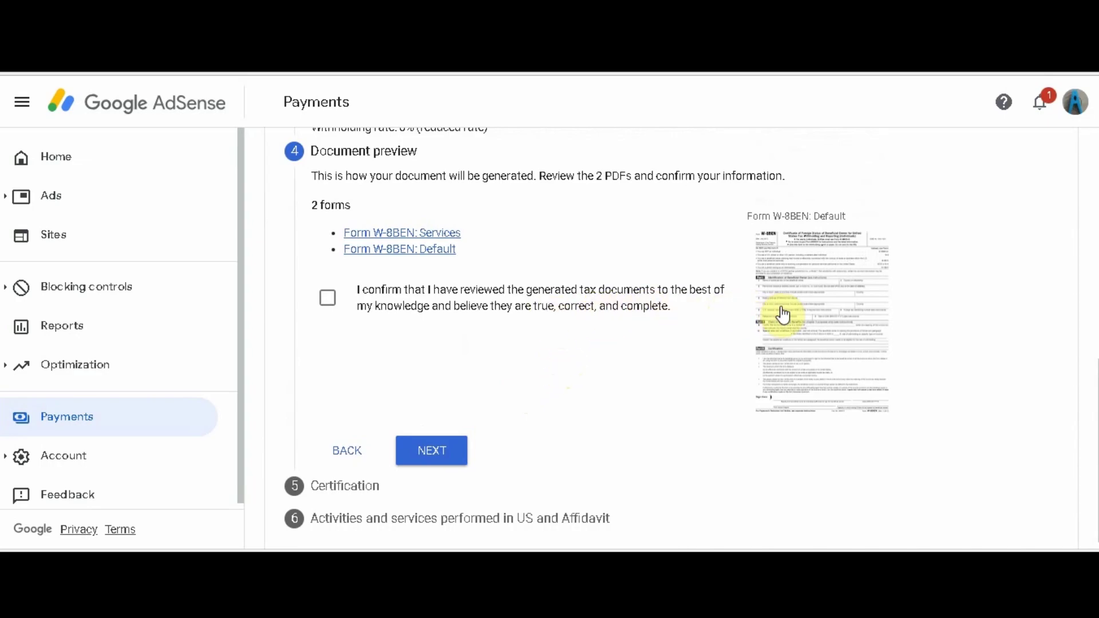
pyautogui.scroll(10, 817, 290)
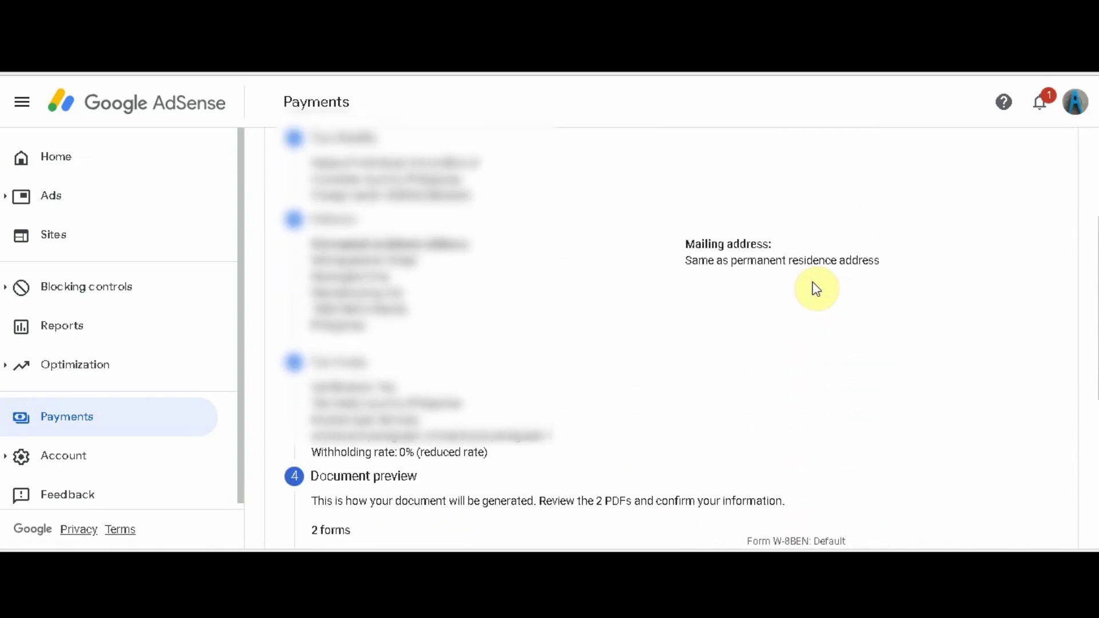
pyautogui.scroll(-1, 767, 290)
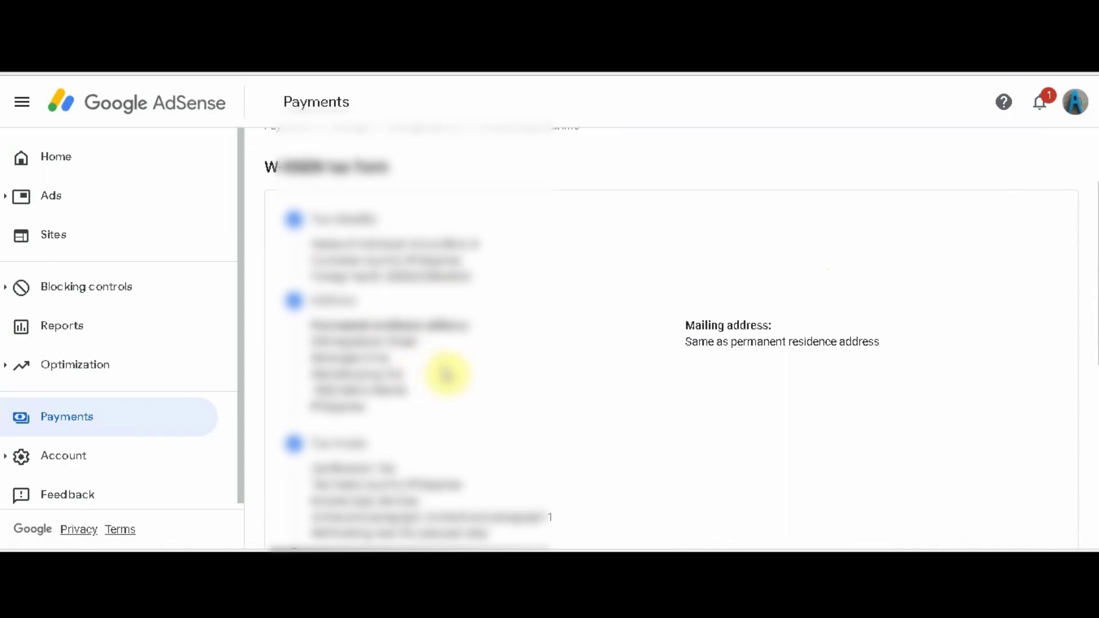
pyautogui.scroll(-7, 446, 375)
# - Confirm the generated tax documents were reviewed and proceed to the Certification step
pyautogui.click(329, 299)
pyautogui.click(431, 452)
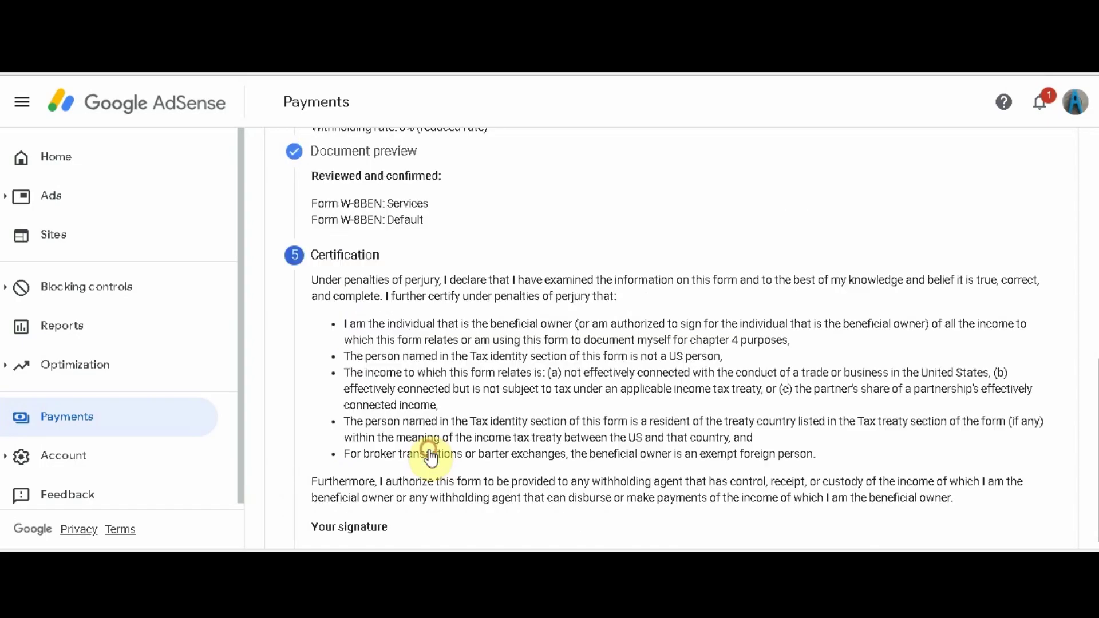
pyautogui.scroll(-3, 452, 369)
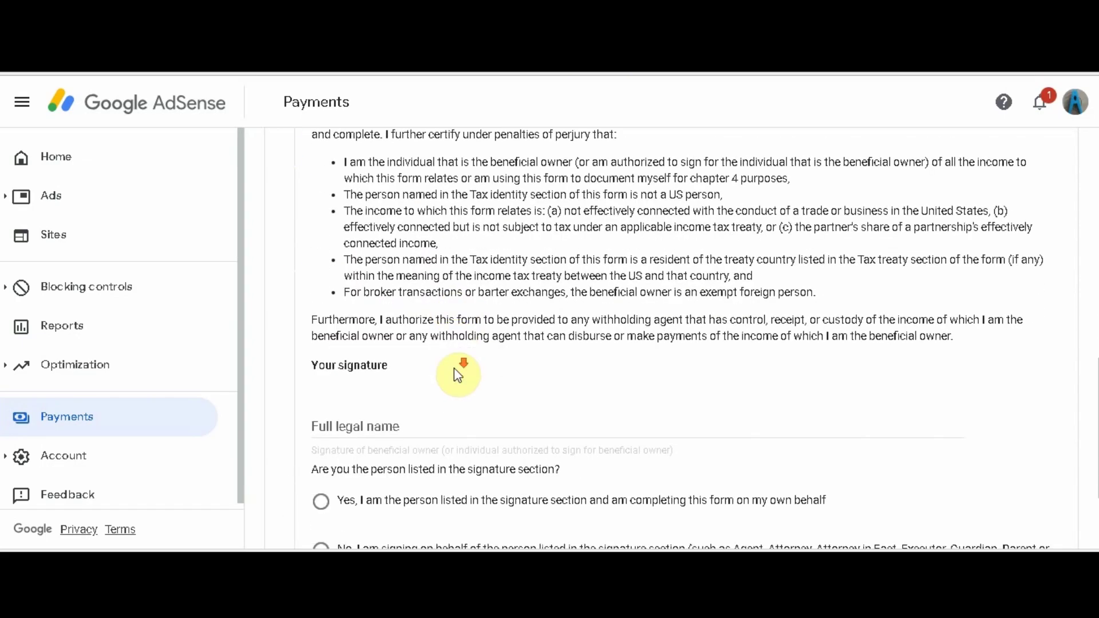
pyautogui.scroll(-2, 454, 369)
# - Sign with the full legal name as the listed person and continue to activities and affidavit
pyautogui.click(431, 346)
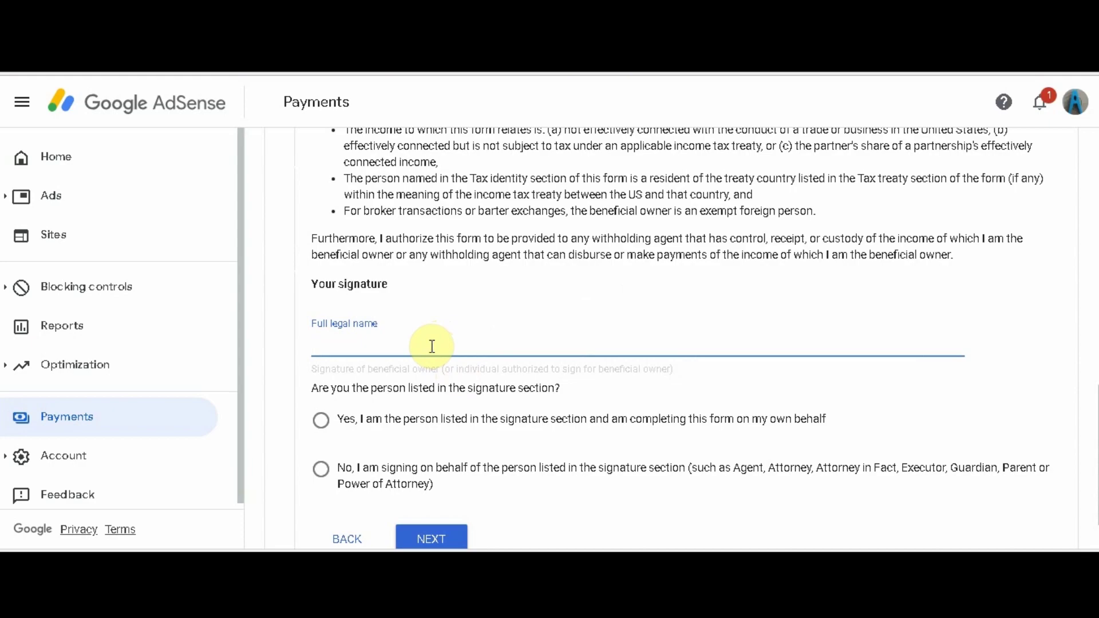
pyautogui.write('Arturo Rivo Jr.')
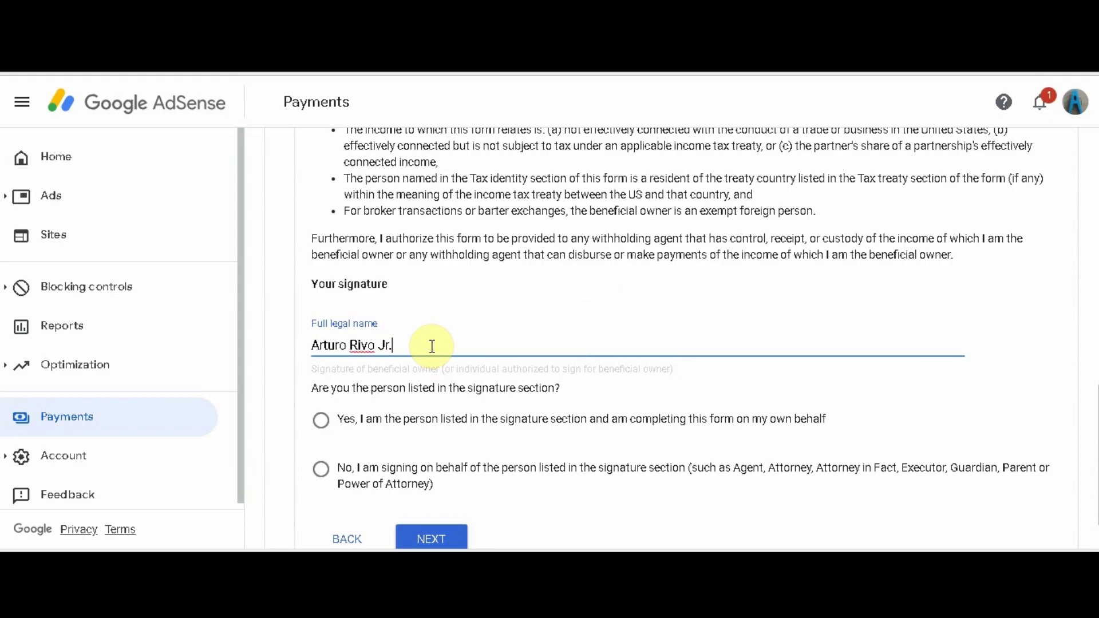
pyautogui.write(',')
pyautogui.click(321, 420)
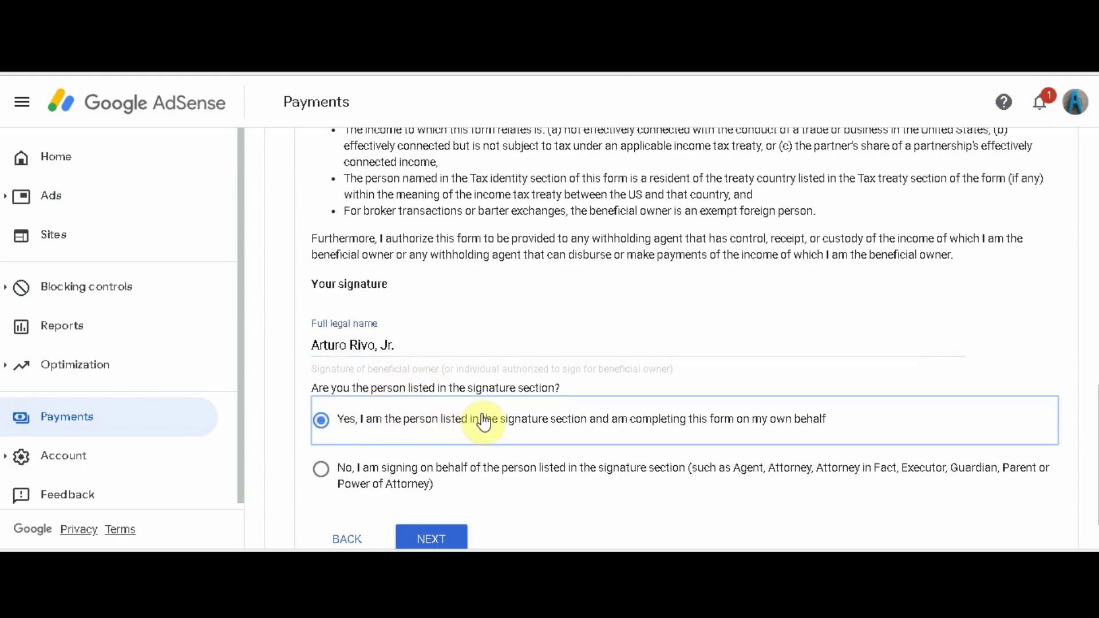
pyautogui.scroll(-1, 484, 421)
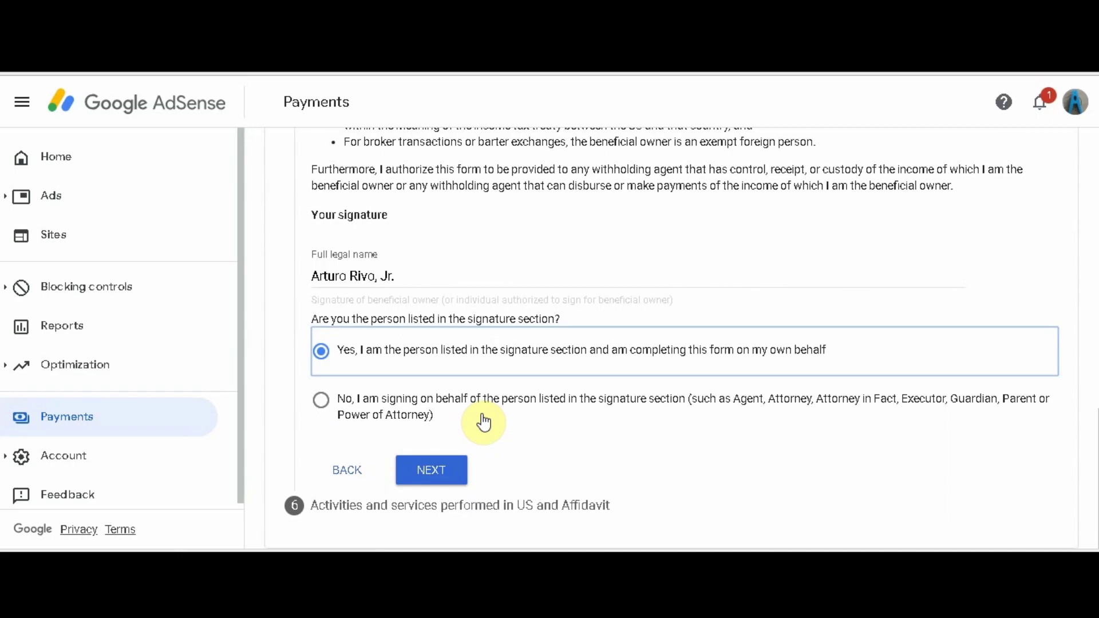
pyautogui.click(432, 470)
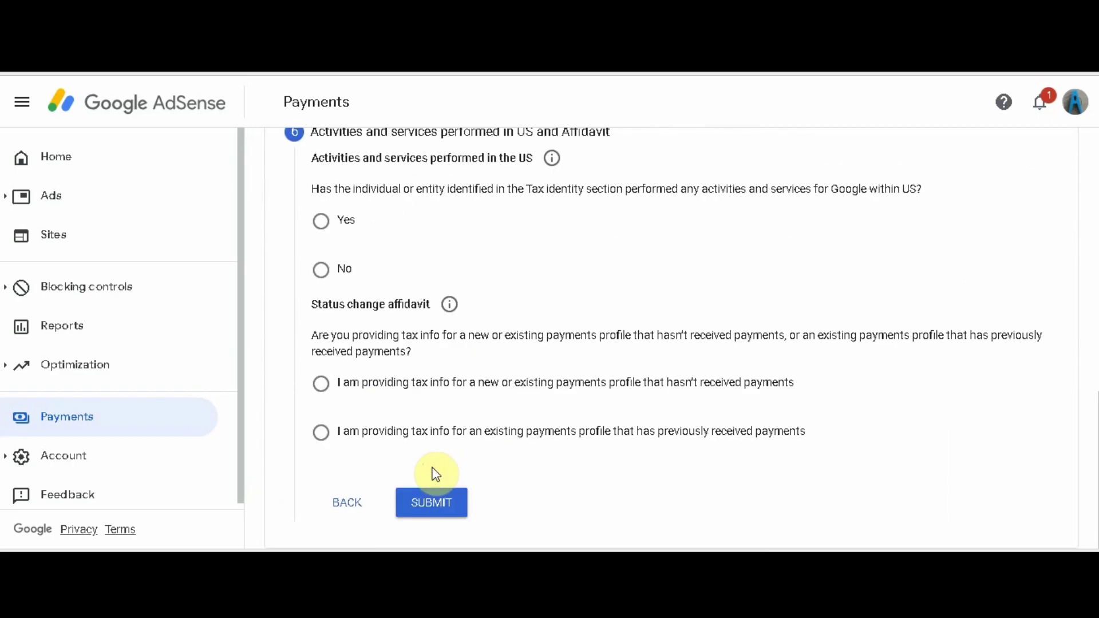
# - Answer No to US activities and certify services are performed outside the US
pyautogui.scroll(1, 506, 360)
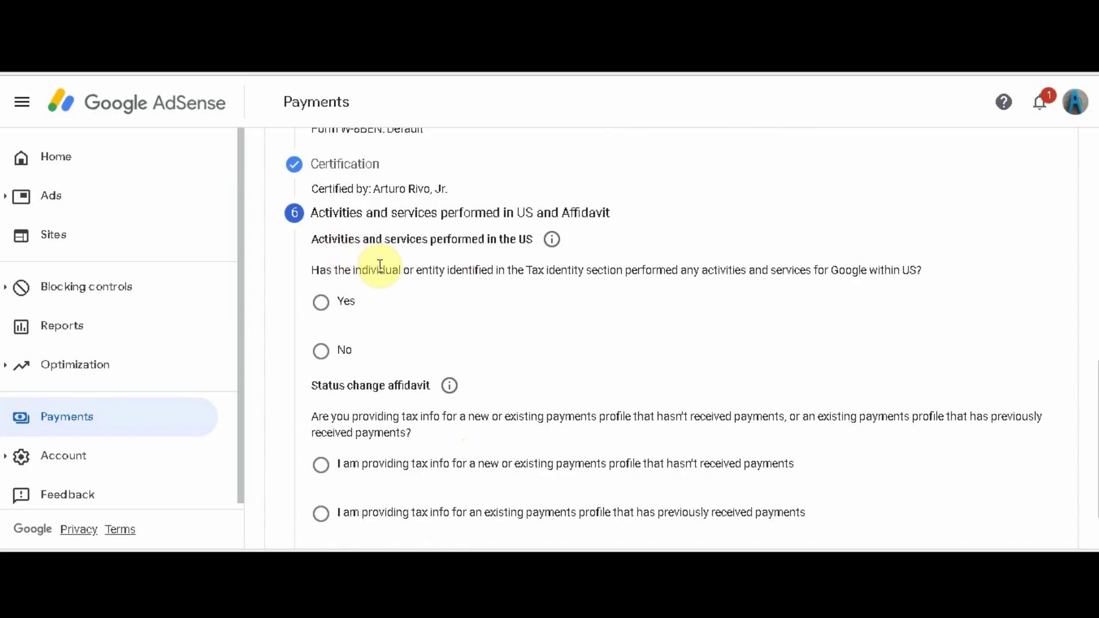
pyautogui.click(321, 351)
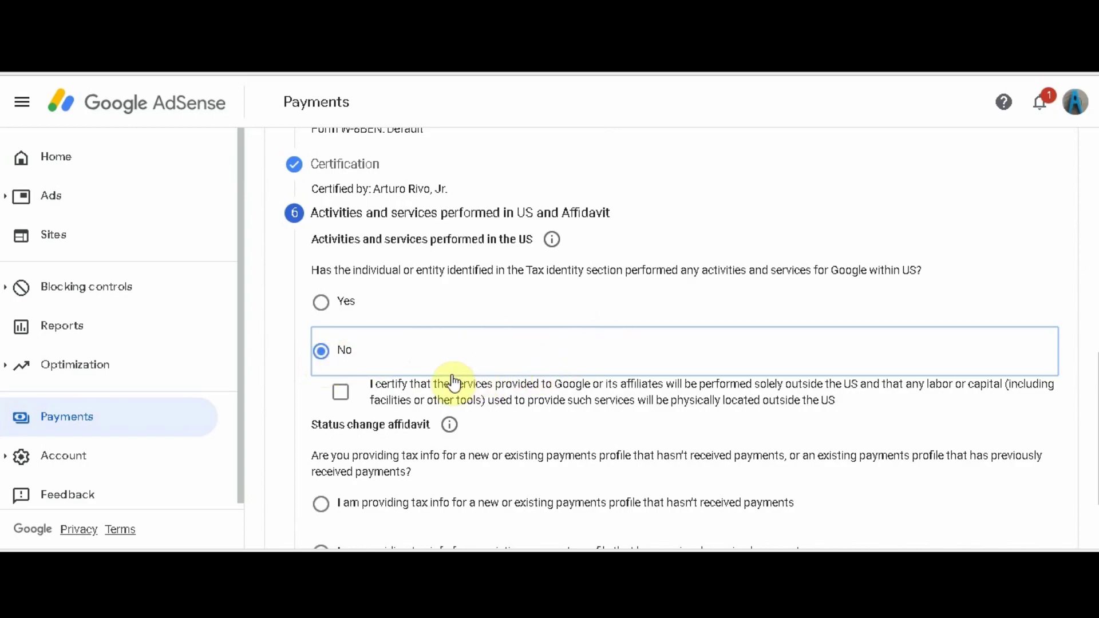
pyautogui.click(339, 400)
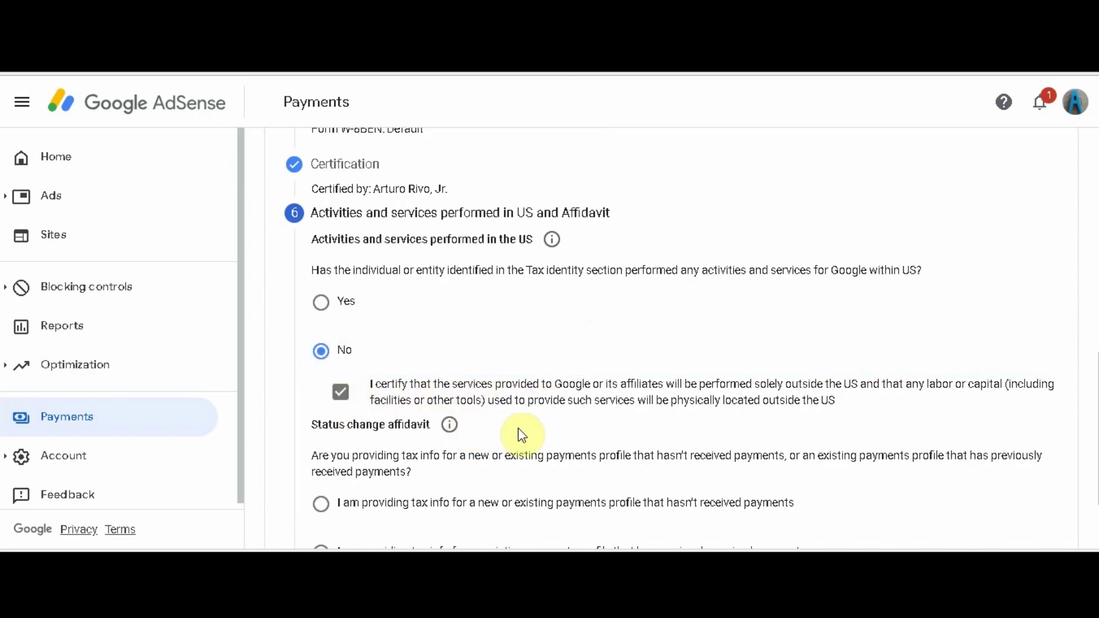
# - Declare the profile hasn't received payments yet and submit the tax form
pyautogui.scroll(-3, 544, 435)
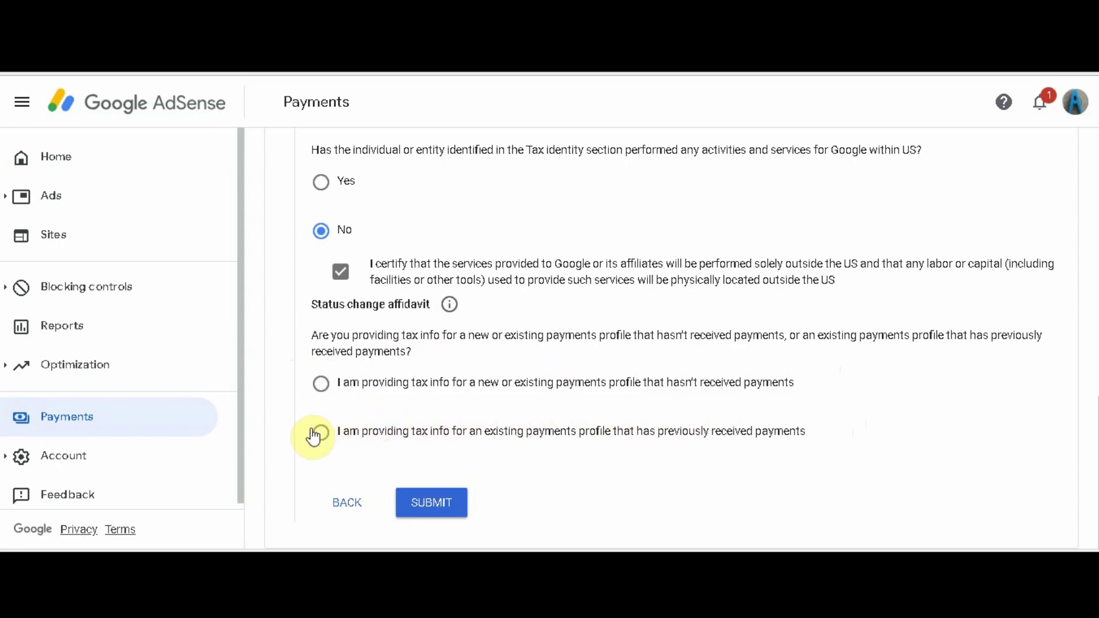
pyautogui.click(321, 384)
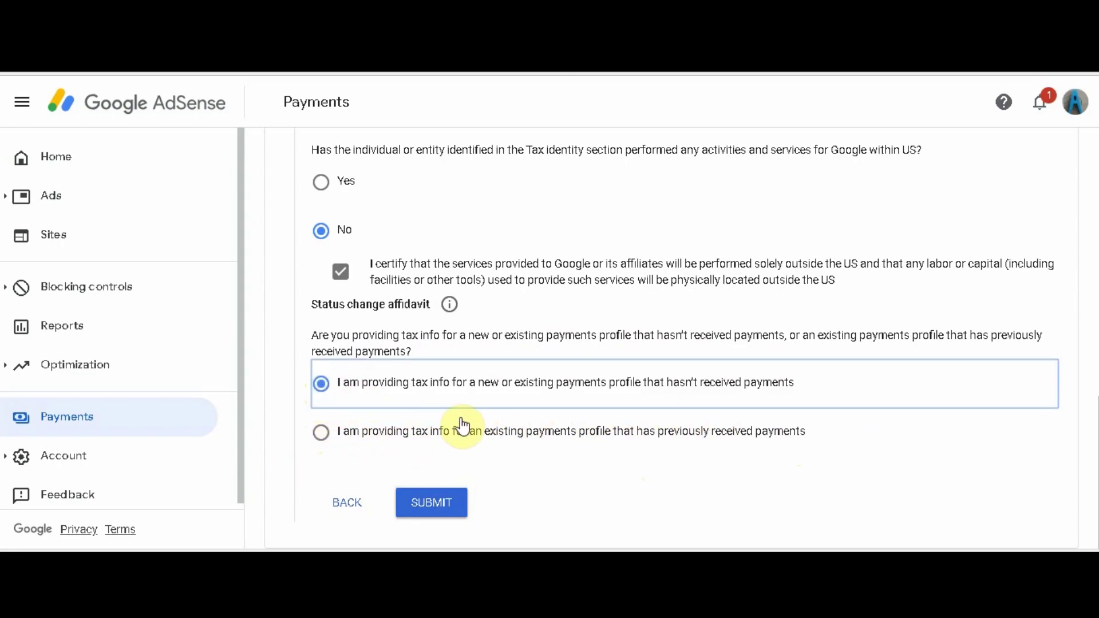
pyautogui.click(429, 507)
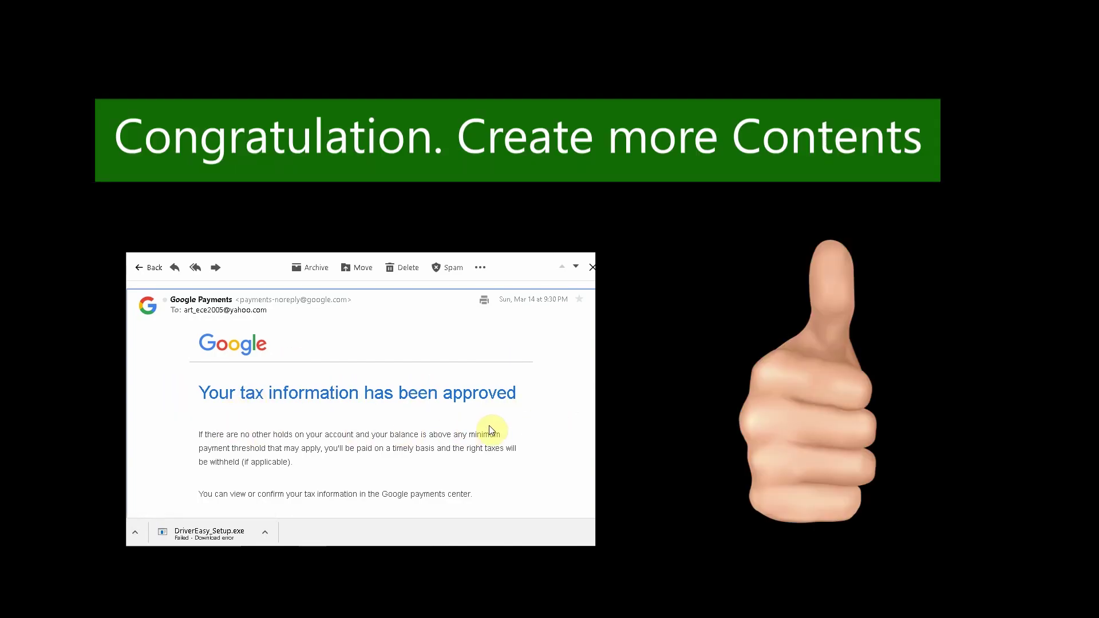
# - Go from the approval email to Google's Manage tax info page via View tax info
pyautogui.scroll(-1, 493, 429)
pyautogui.scroll(-3, 492, 430)
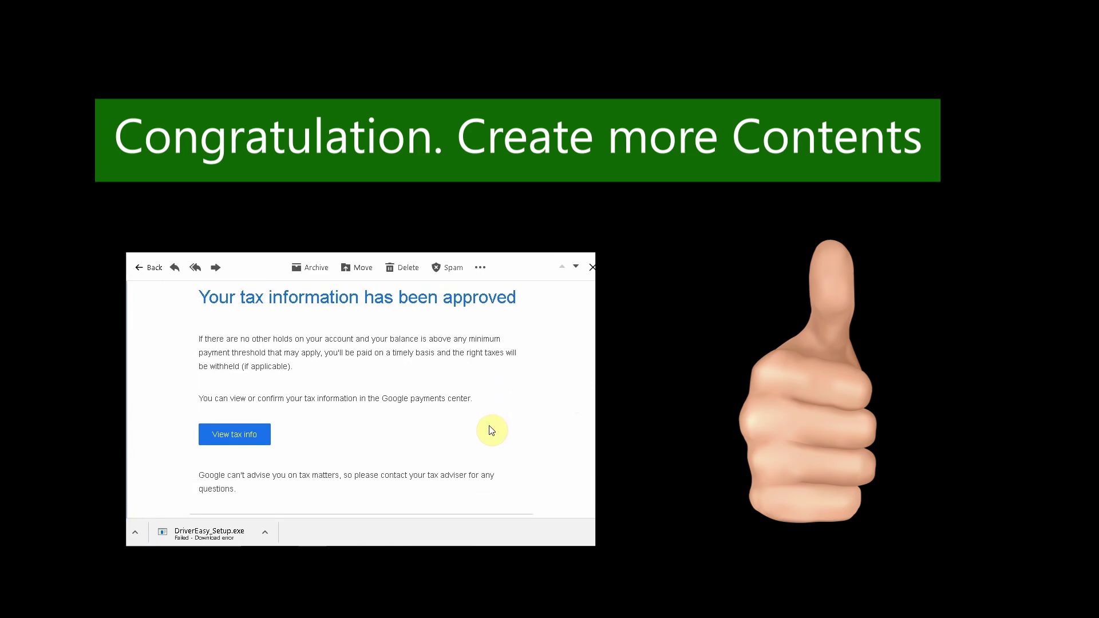
pyautogui.scroll(-1, 492, 429)
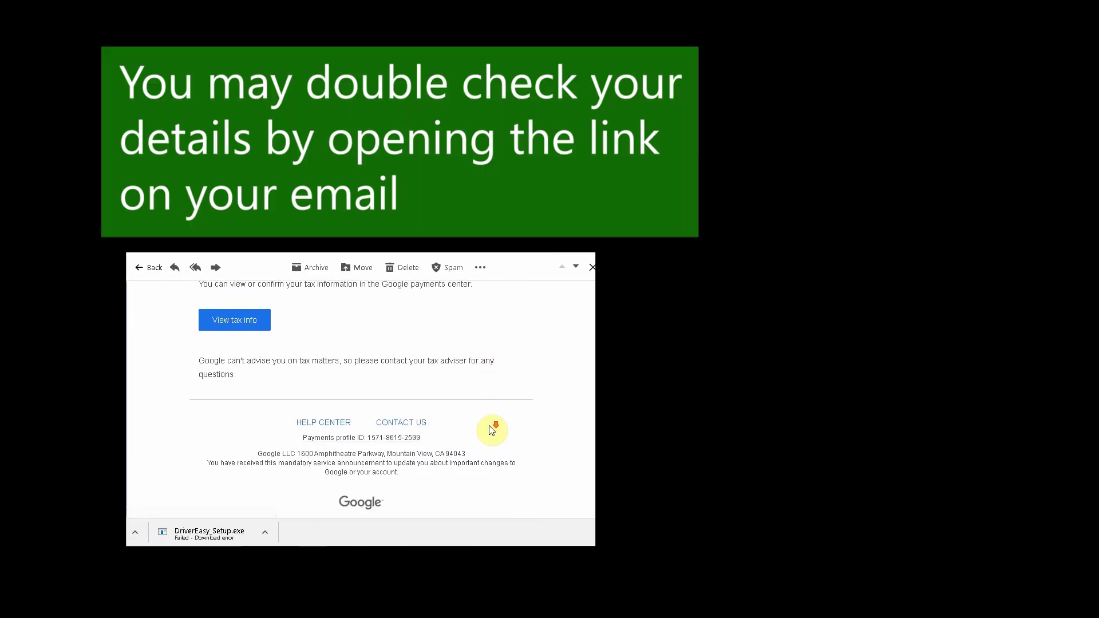
pyautogui.scroll(1, 491, 430)
pyautogui.click(233, 377)
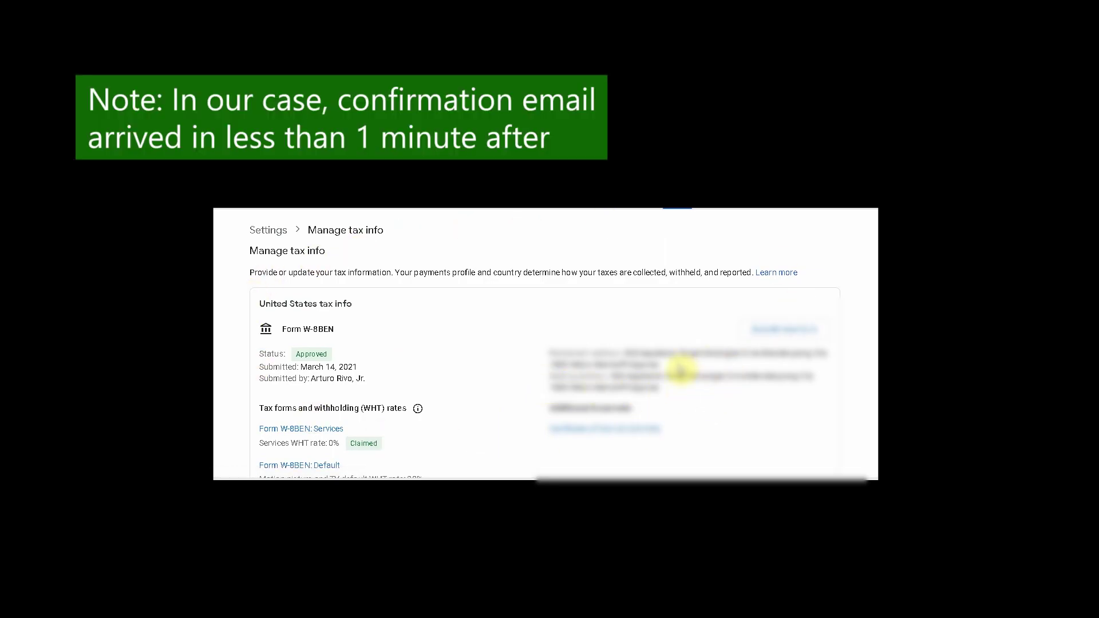
pyautogui.scroll(-1, 681, 371)
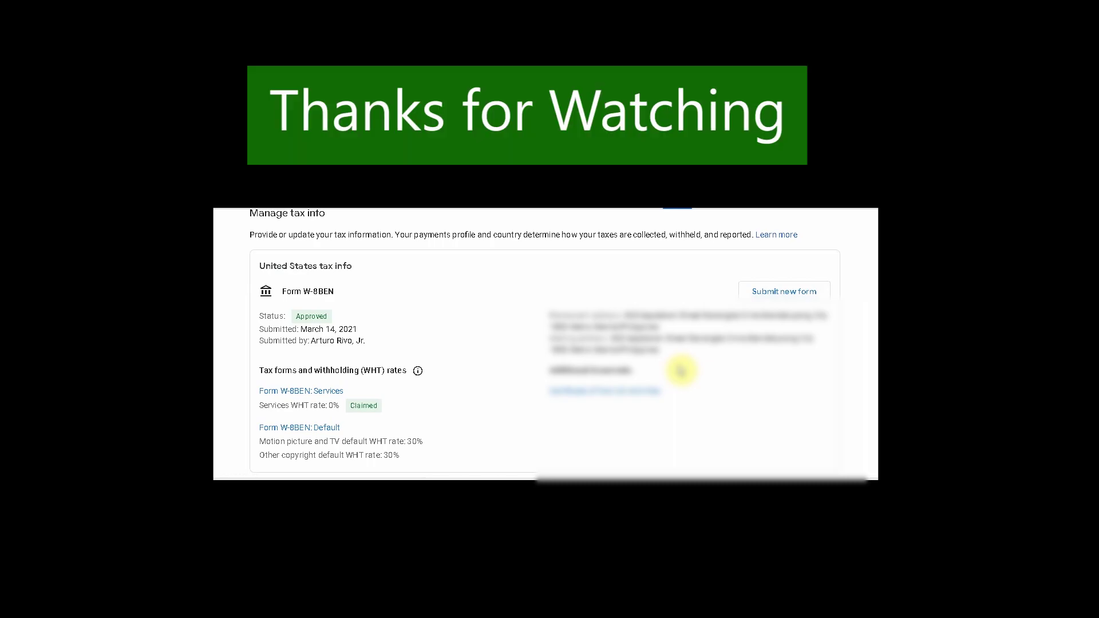
pyautogui.scroll(-1, 471, 389)
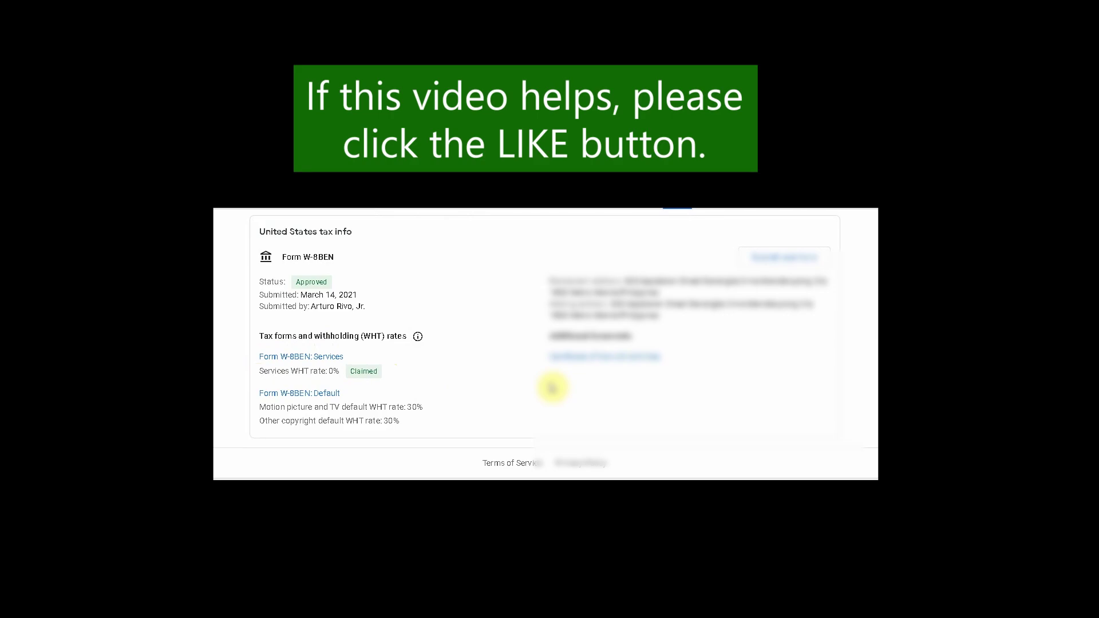
pyautogui.scroll(1, 552, 388)
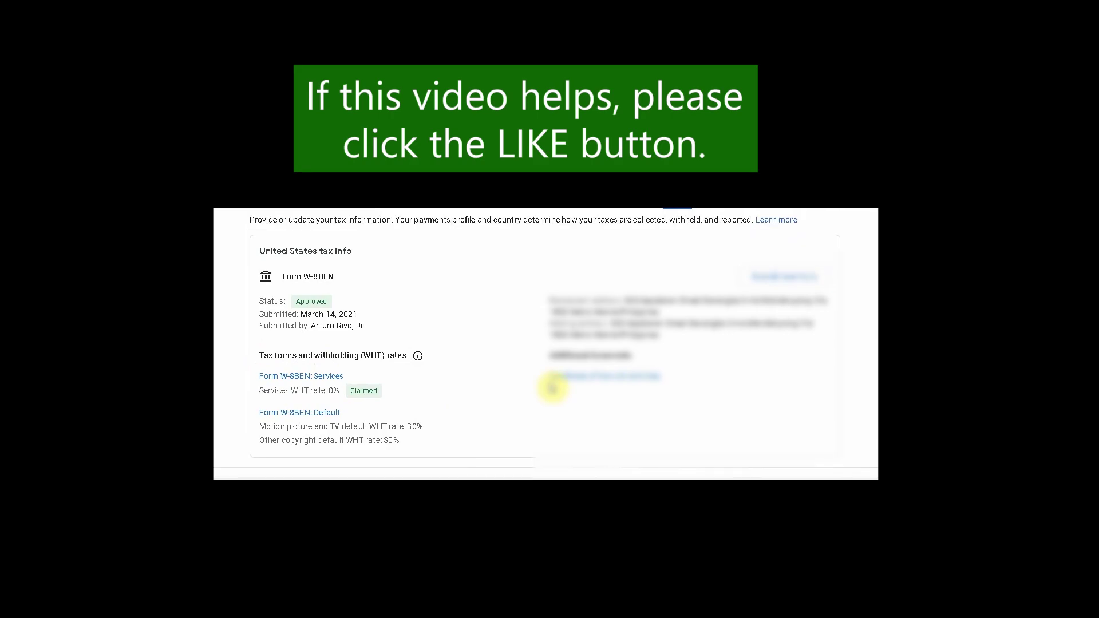
pyautogui.scroll(1, 553, 388)
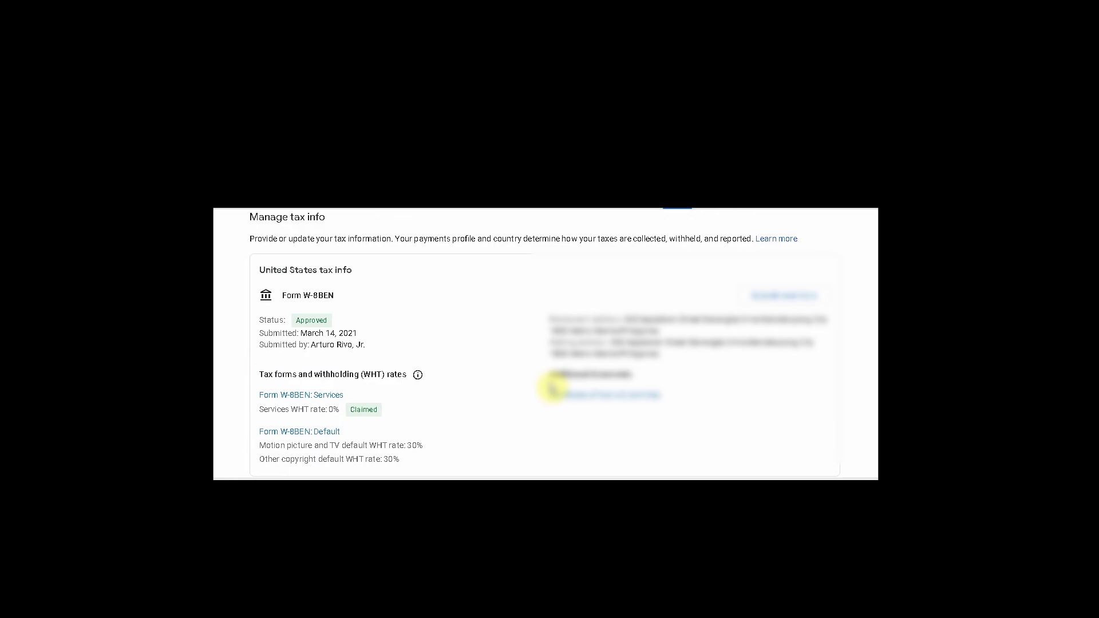
pyautogui.scroll(2, 553, 388)
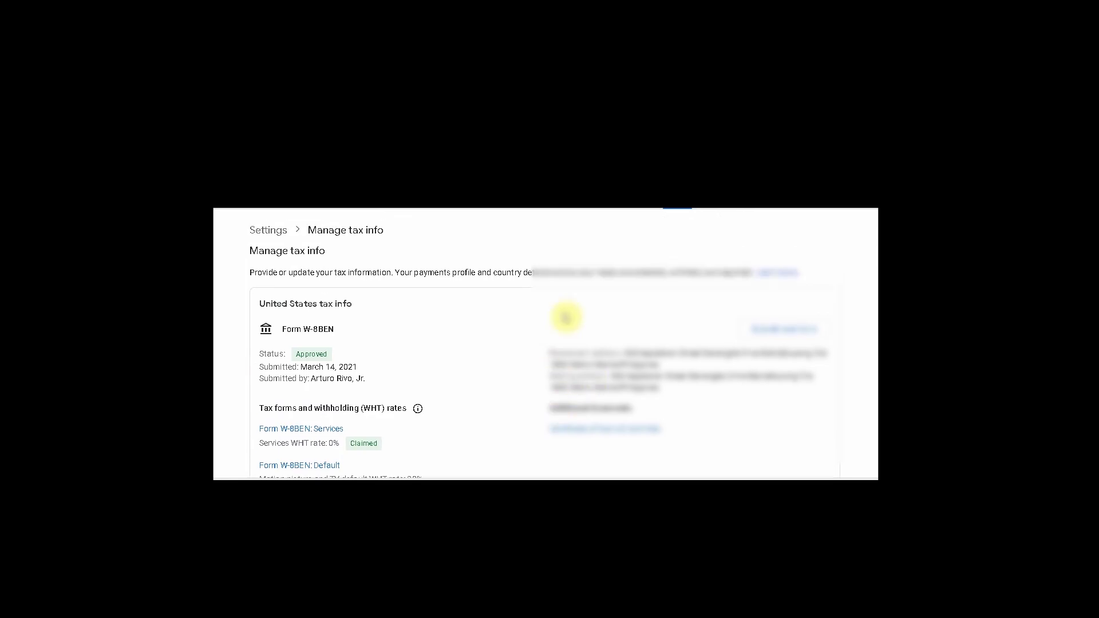